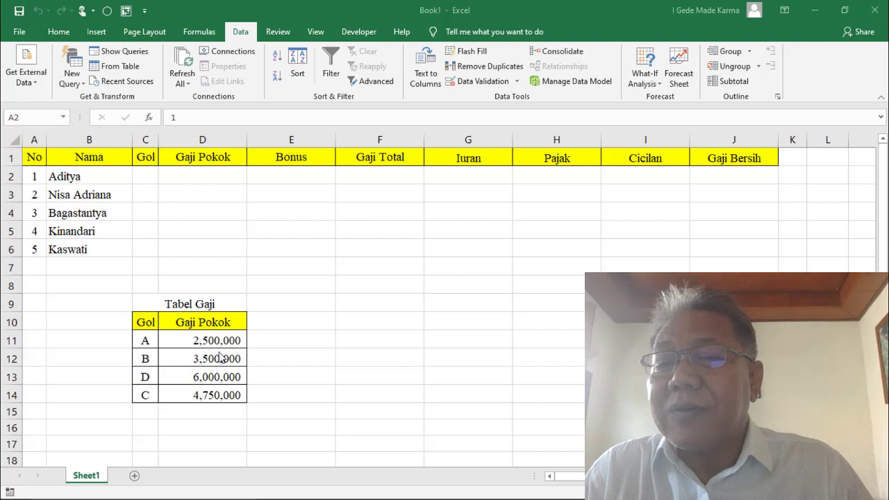
Enter E in C2 and look up its base salary in D2 with =VLOOKUP(C2,$C$11:$D$14,2,FALSE)
left_click(145, 182)
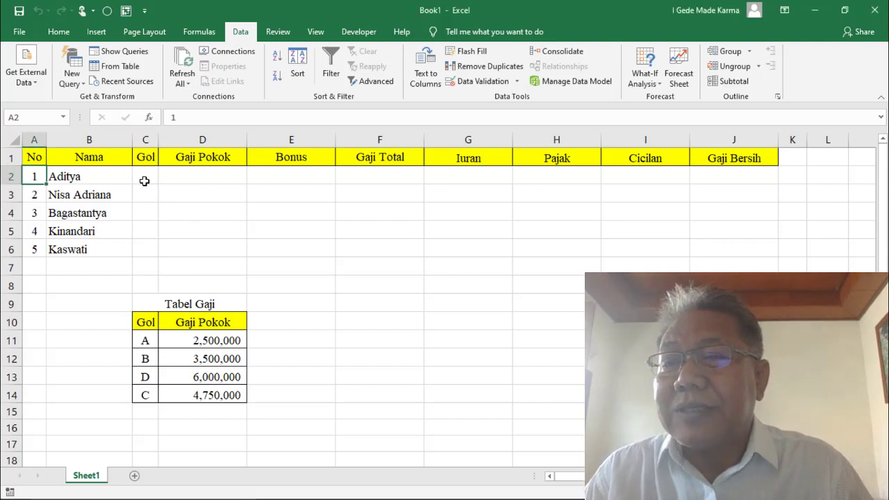
type("E")
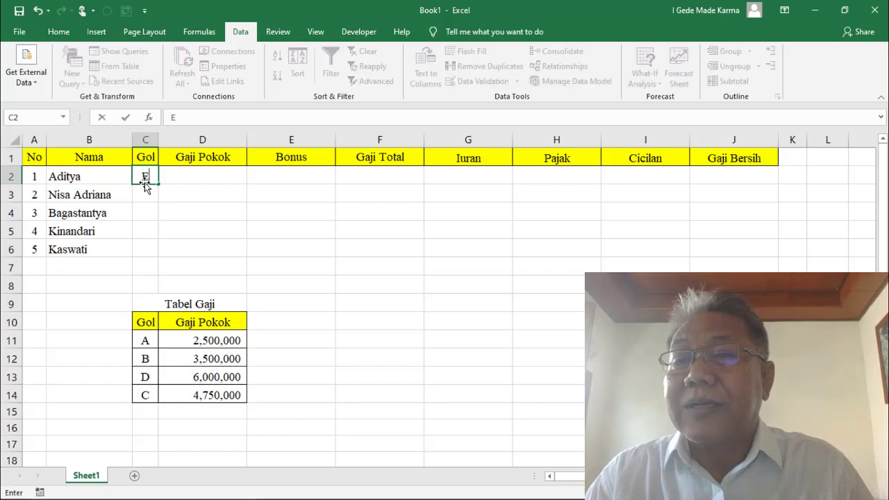
left_click(183, 177)
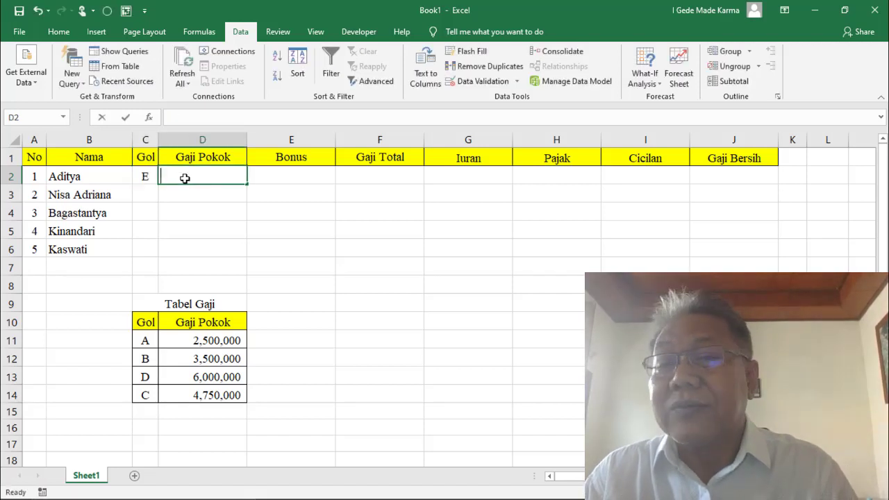
type("=")
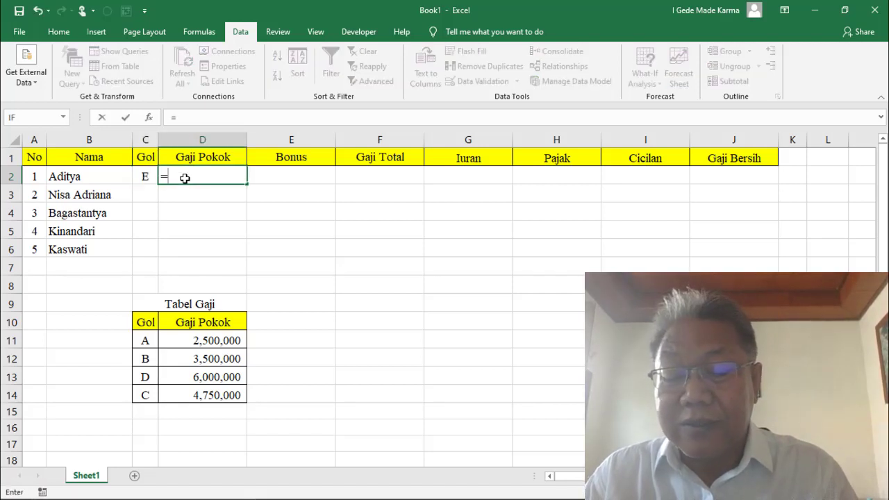
type("vlo")
key("Tab")
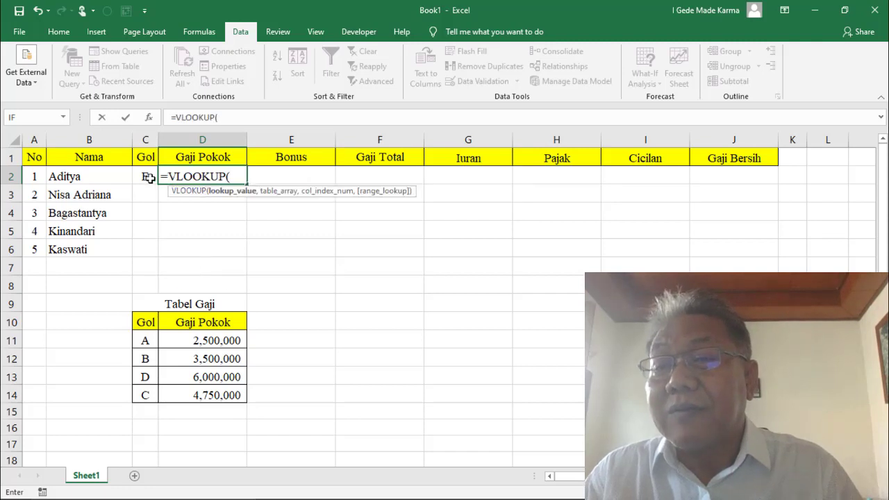
left_click(145, 177)
type(",$C$11:$D$14,2,")
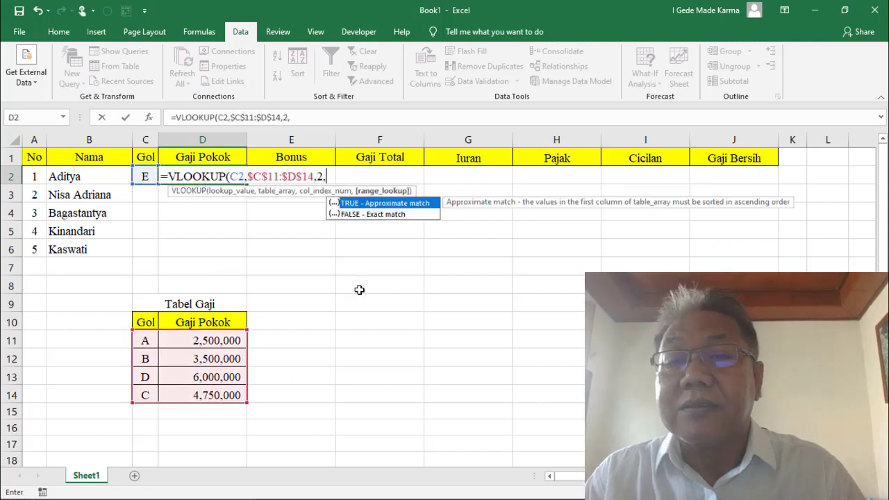
double_click(381, 214)
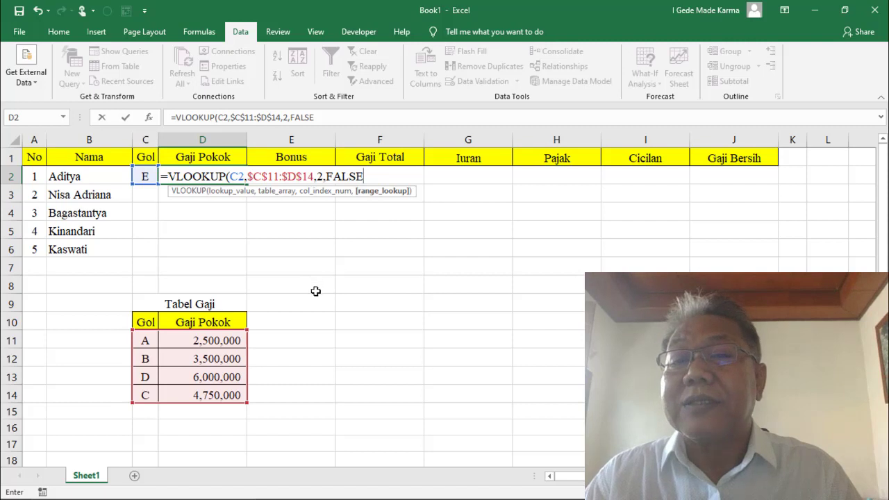
key("Return")
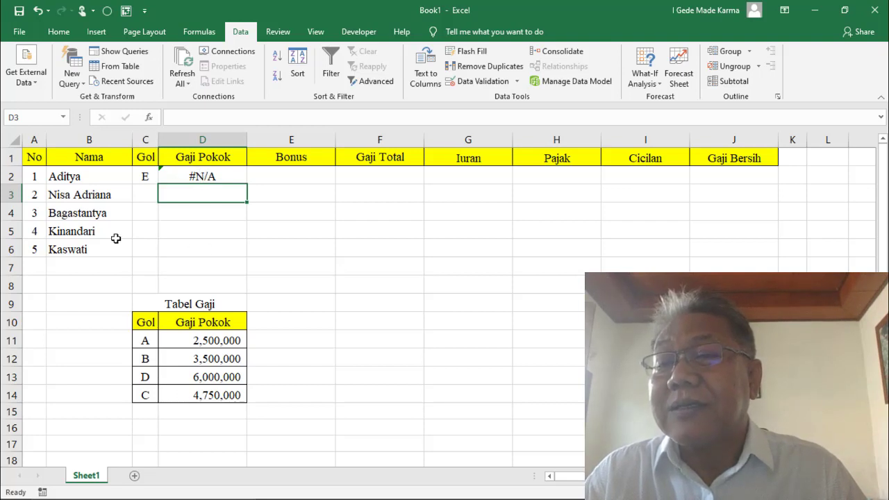
Change the Gol code in C2 to D to test the lookup, and clear the cell again
left_click(143, 178)
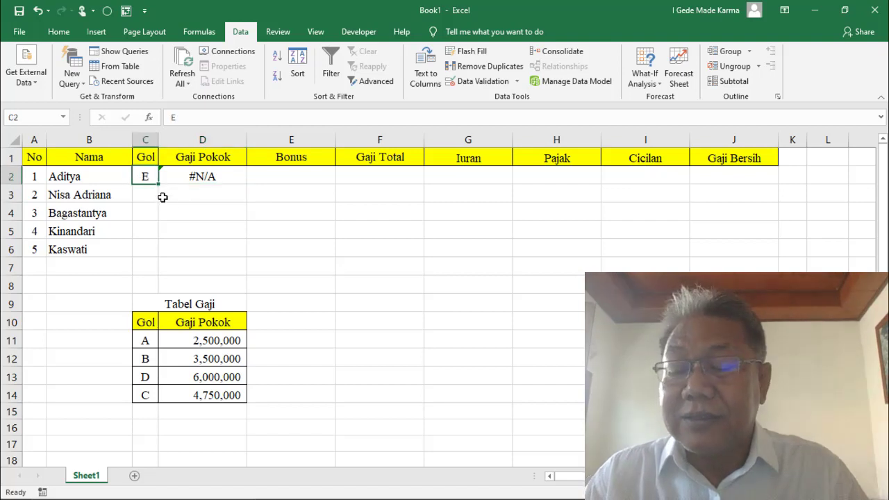
type("D")
key("Return")
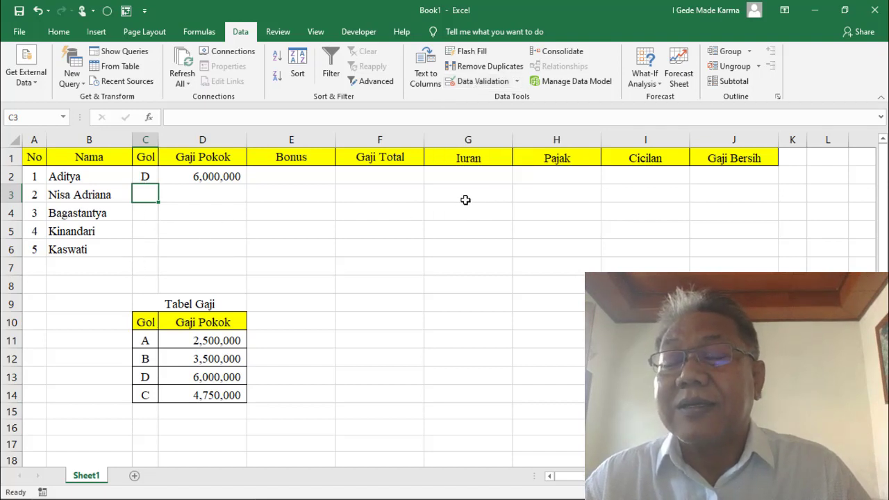
left_click(140, 179)
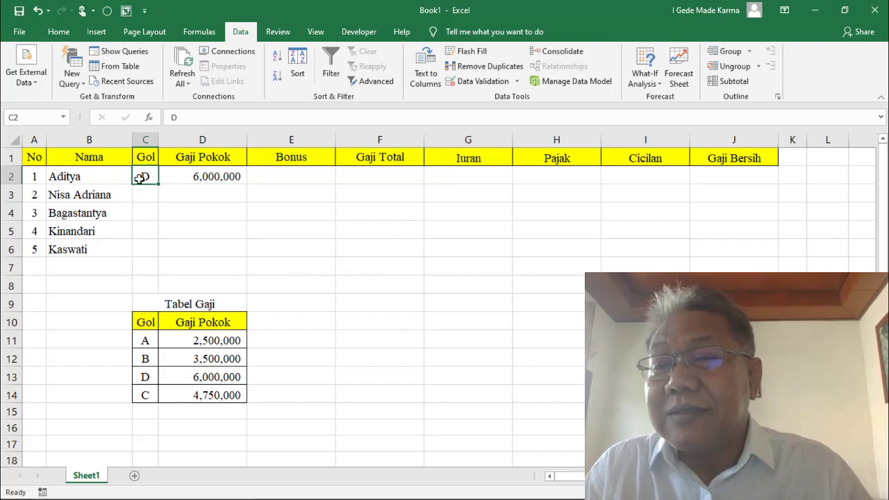
key("Delete")
Open Data Validation for the Gol cells C2:C6 and review its input message and error alert settings
left_click_drag(142, 175, 149, 244)
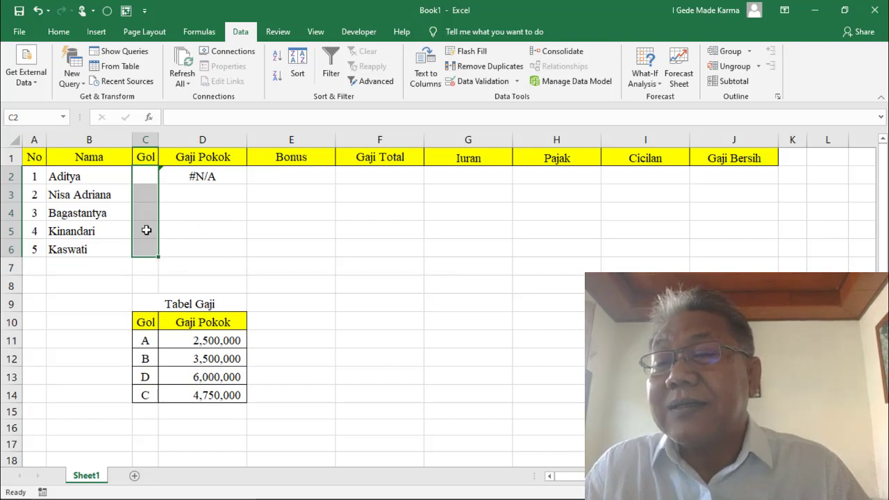
left_click(517, 81)
left_click(480, 95)
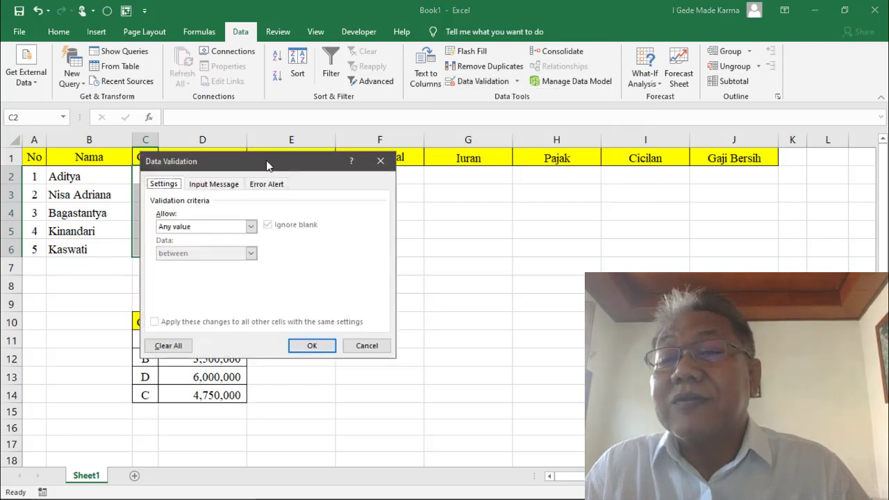
left_click_drag(267, 166, 333, 149)
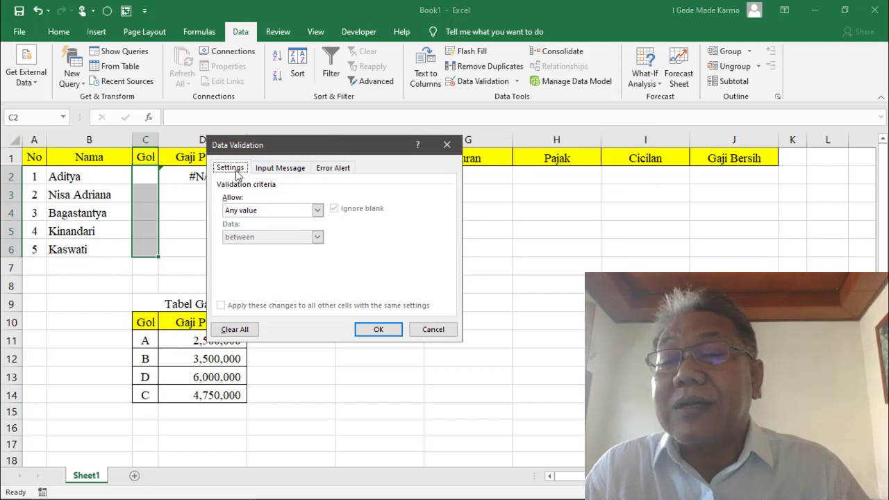
left_click(281, 168)
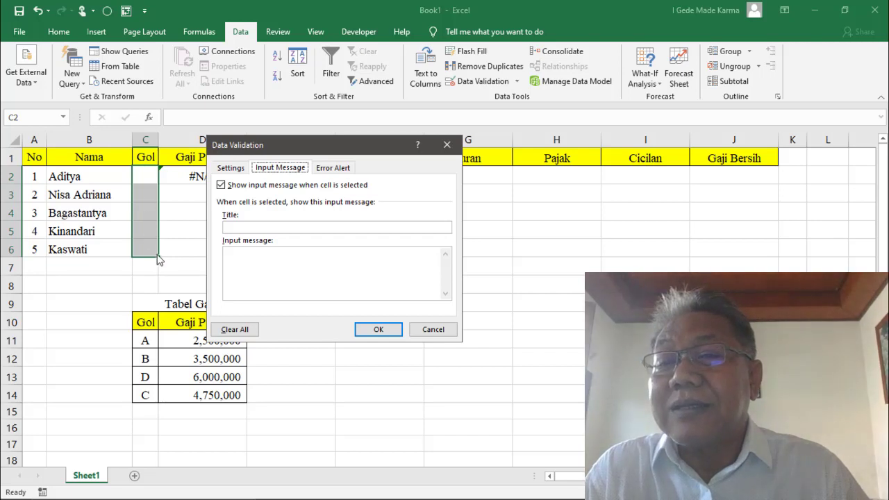
left_click(330, 171)
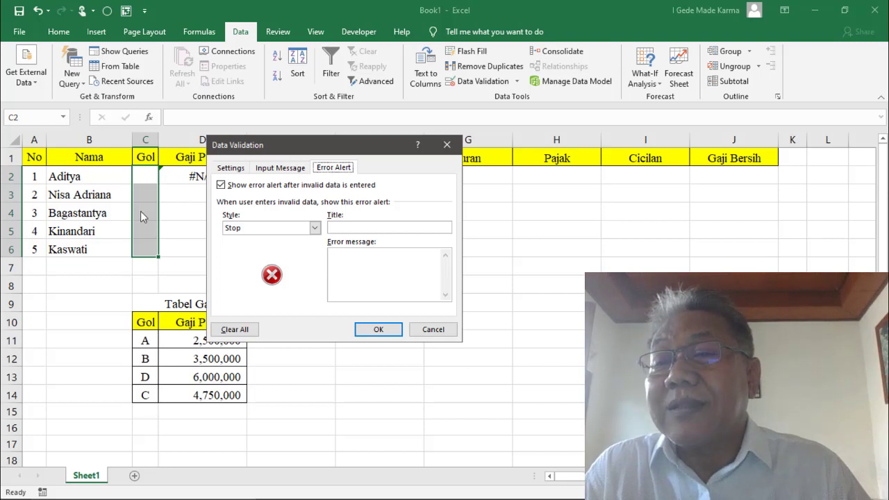
left_click(232, 169)
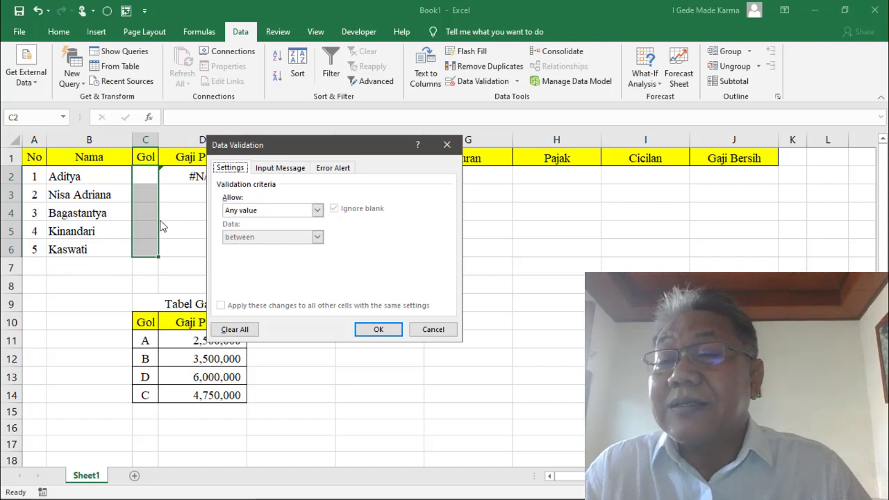
Set the validation of C2:C6 to allow a List with source =$C$11:$C$14, ignoring blanks and offering an in-cell dropdown
left_click(317, 212)
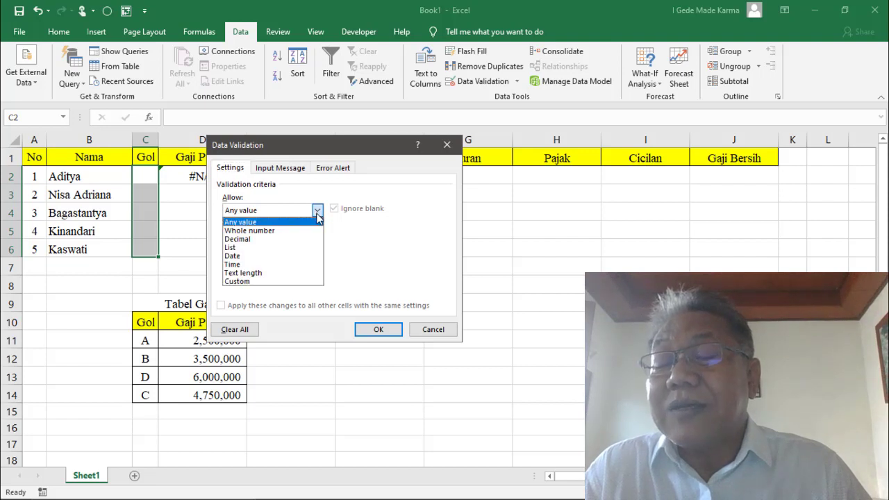
left_click(260, 247)
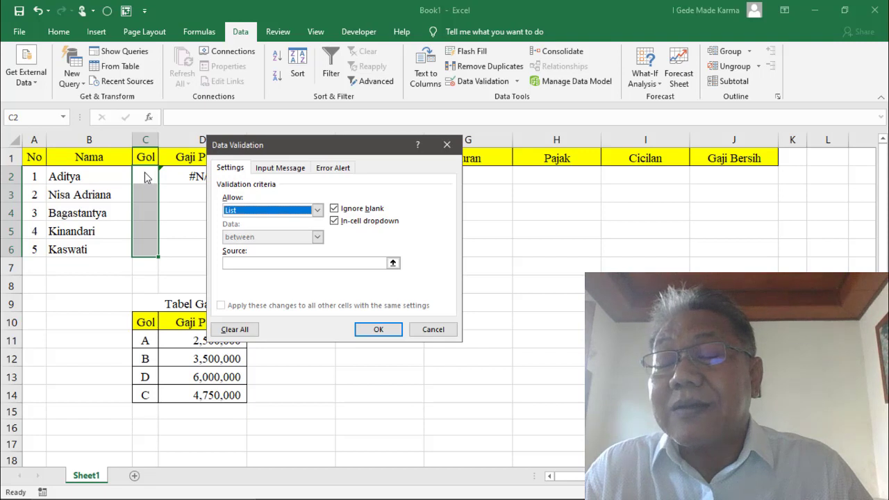
left_click(335, 209)
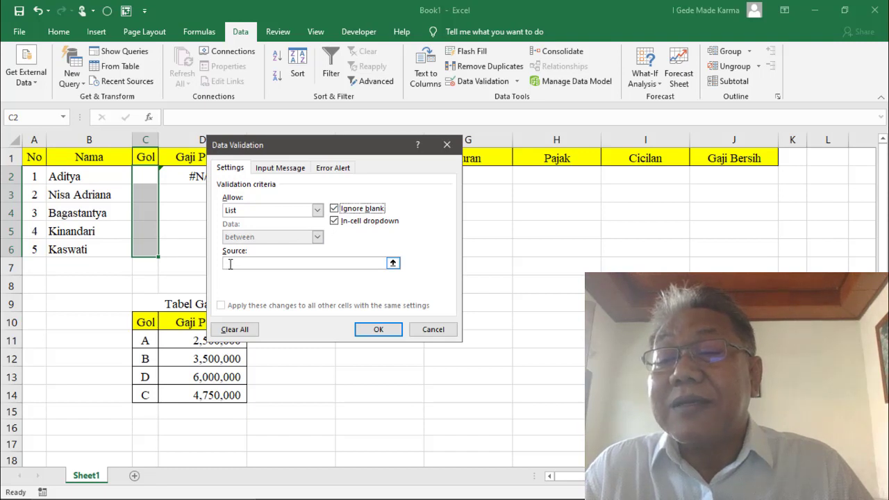
left_click(393, 265)
left_click_drag(147, 344, 147, 397)
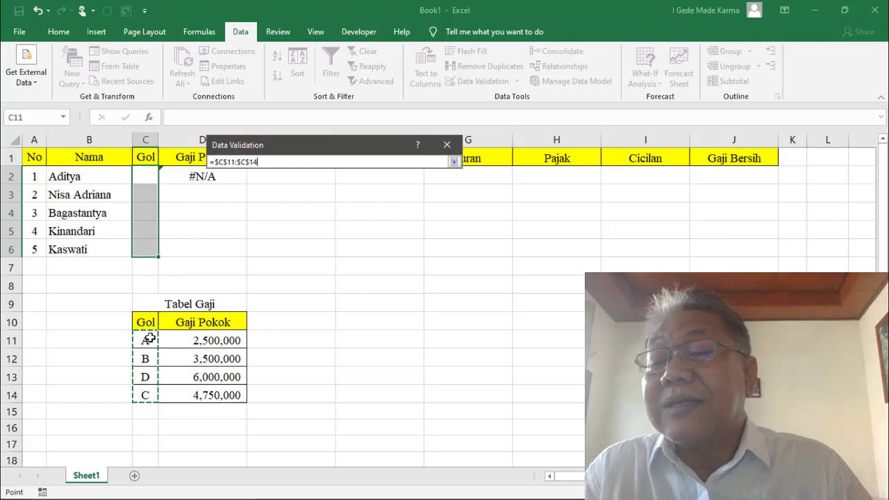
key("Return")
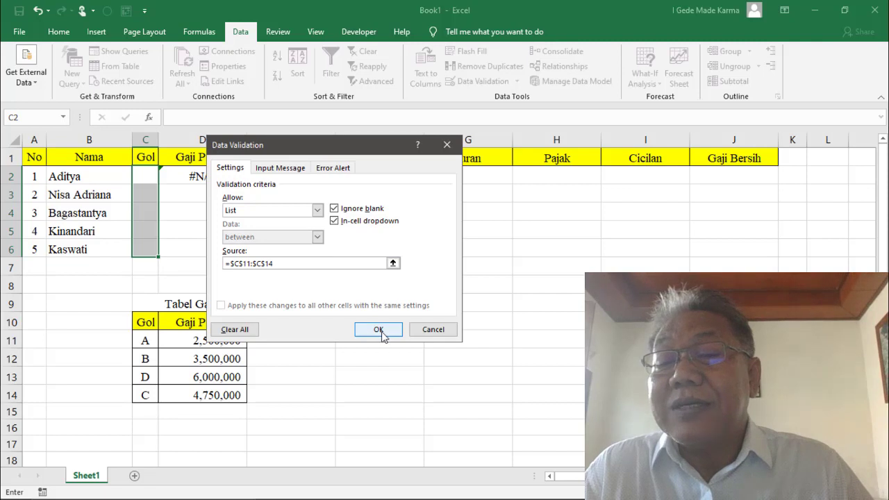
Add an input message to the validation with the title "Perhatikan !" and the text "Isikan sesuai pilihan"
left_click(285, 171)
left_click(270, 228)
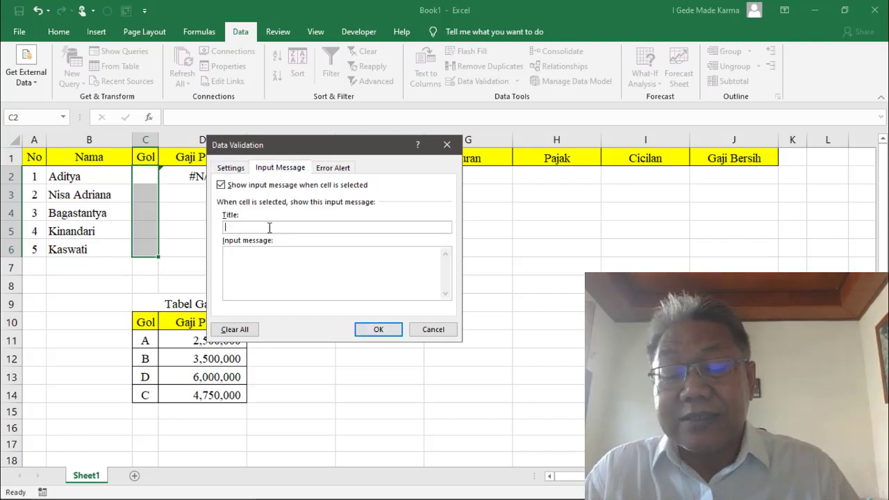
type("Perhatikan !")
left_click(271, 259)
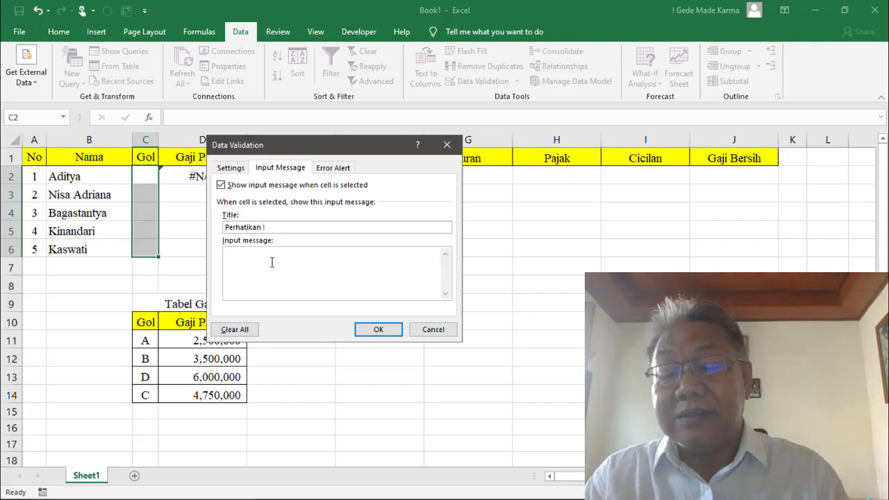
type("Isikan sesuai pilihan")
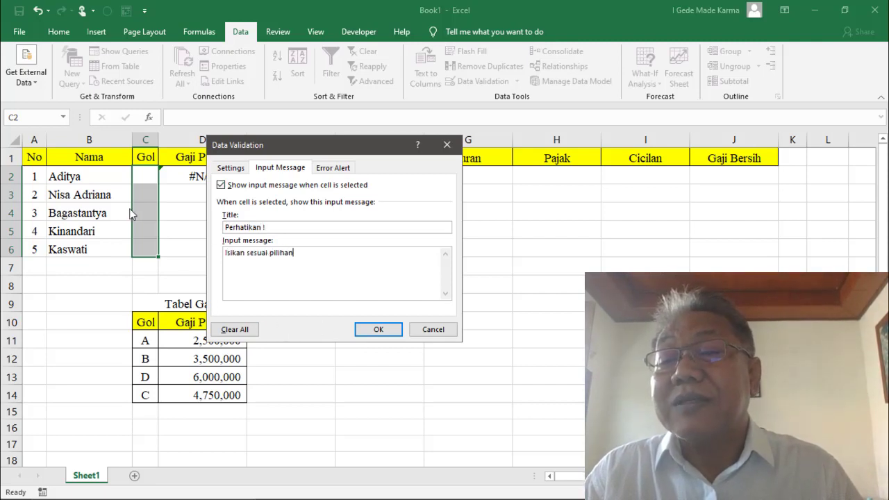
Add a Stop error alert titled "SALAH" with a message beginning "Anda salah mengisi." and apply the validation to C2:C6
left_click(330, 171)
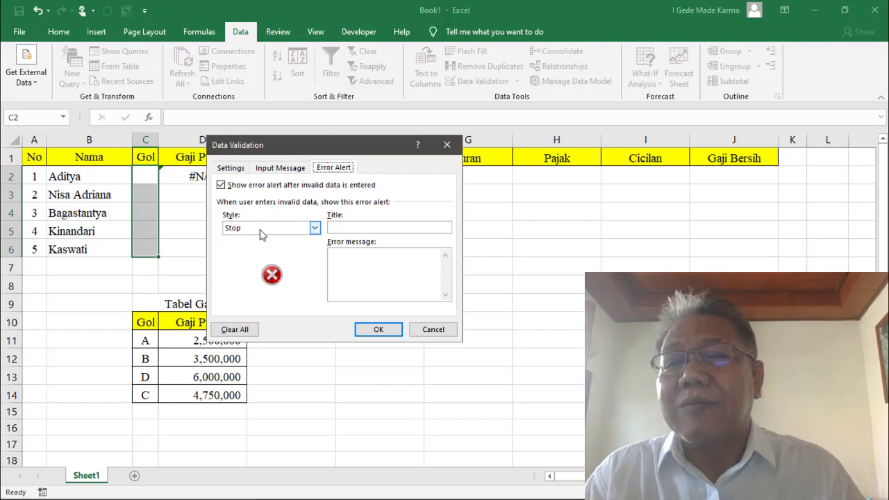
left_click(314, 229)
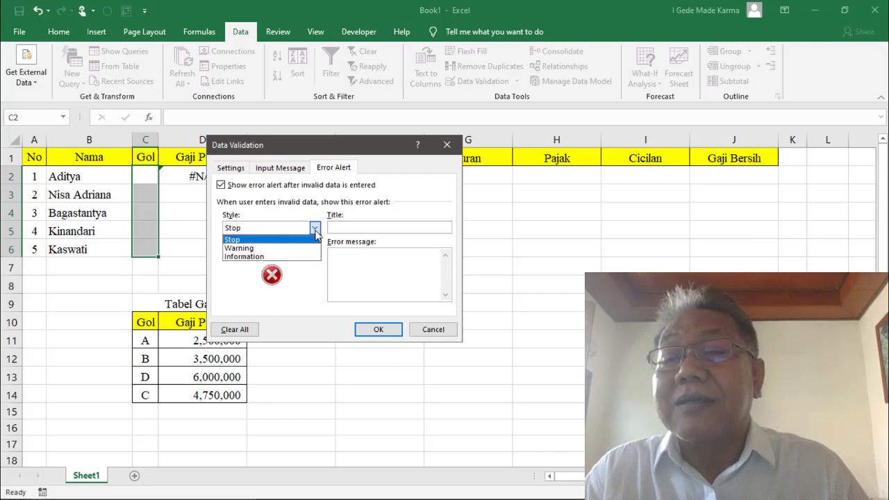
left_click(315, 229)
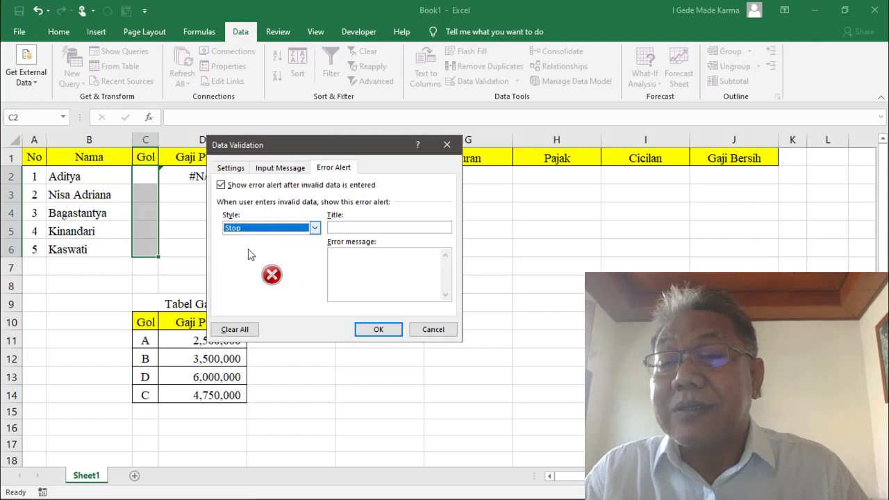
left_click(389, 228)
type("SALAH")
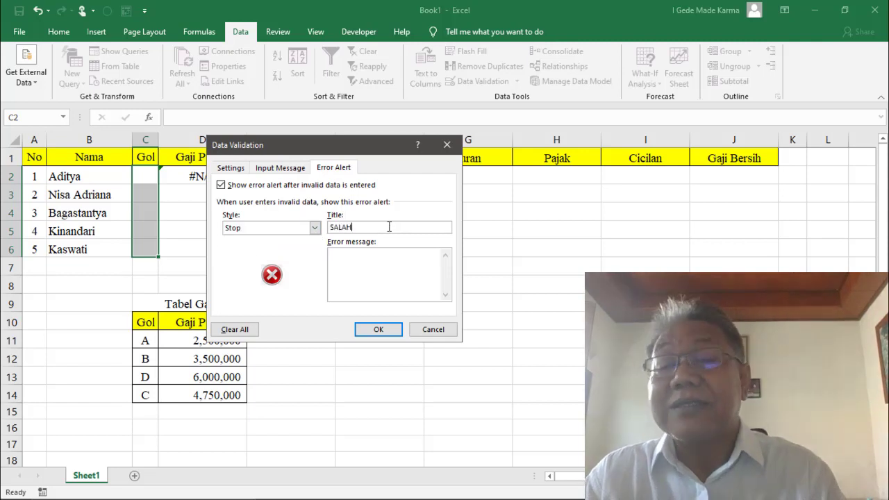
left_click(371, 256)
type("Anda salah mengisi. Ul")
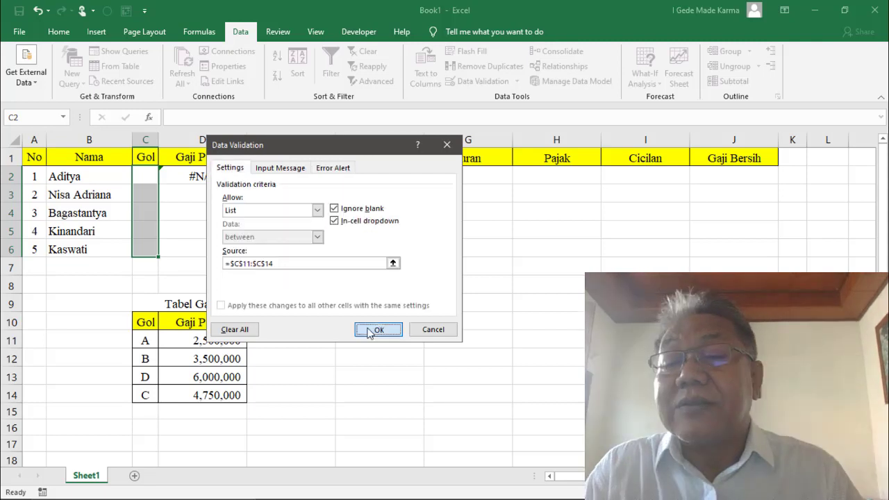
left_click(379, 329)
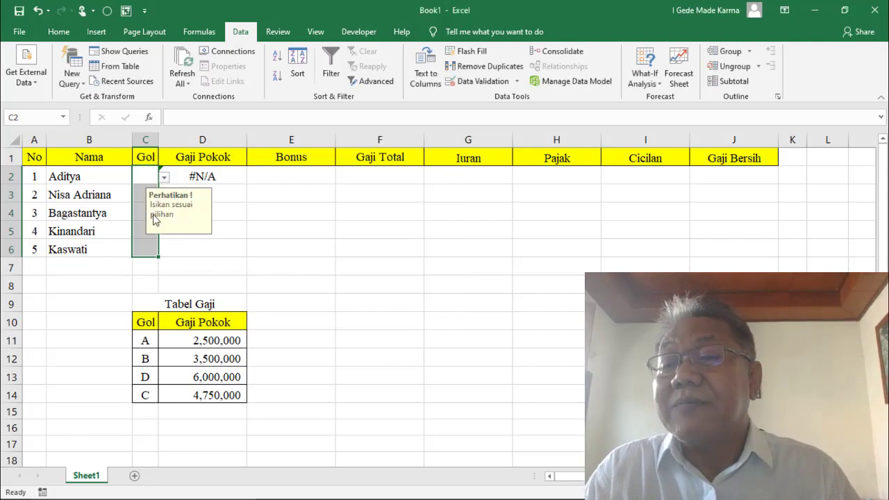
Choose B from the validation list for the Gol code in C2
left_click(140, 179)
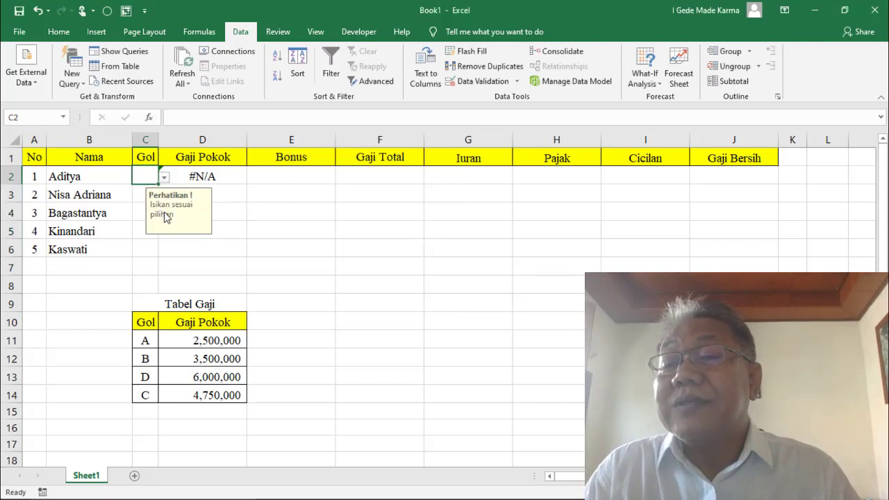
left_click(164, 178)
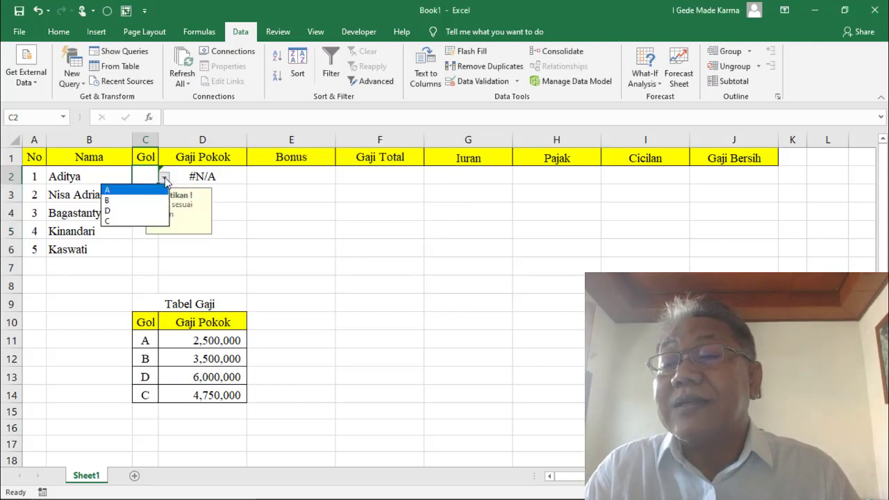
left_click(139, 200)
Fill the Gol codes in C3:C6 with A, D, C and A, trying the invalid code E in C4 along the way
left_click(140, 194)
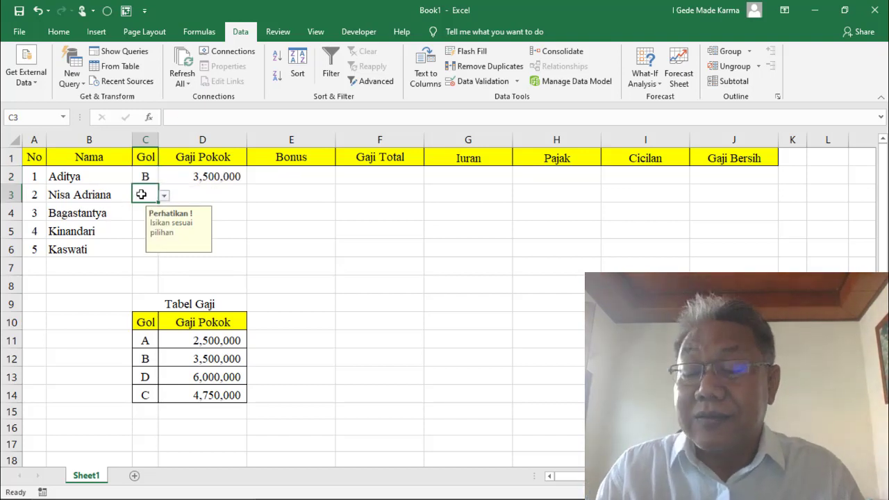
type("E")
key("Return")
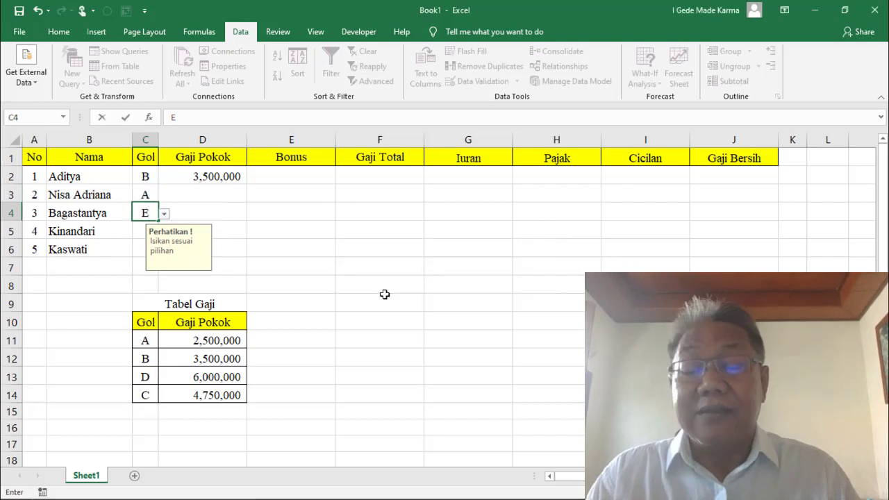
key("Return")
key("Return")
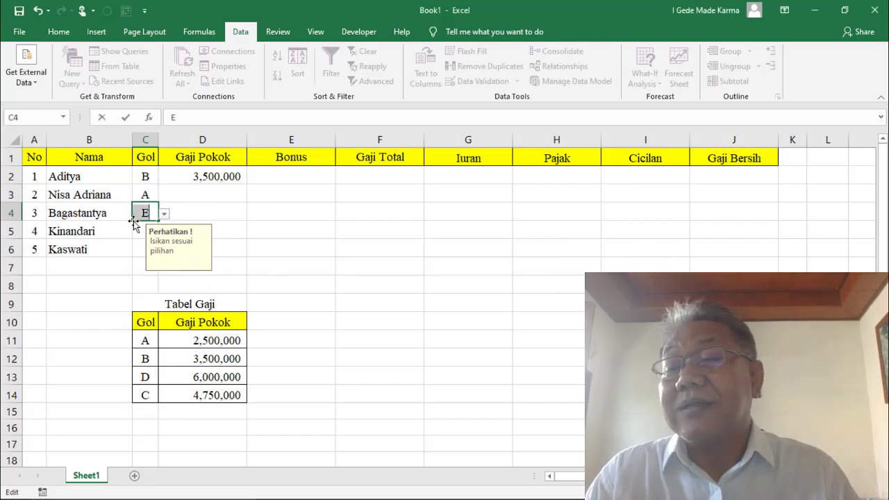
left_click(152, 213)
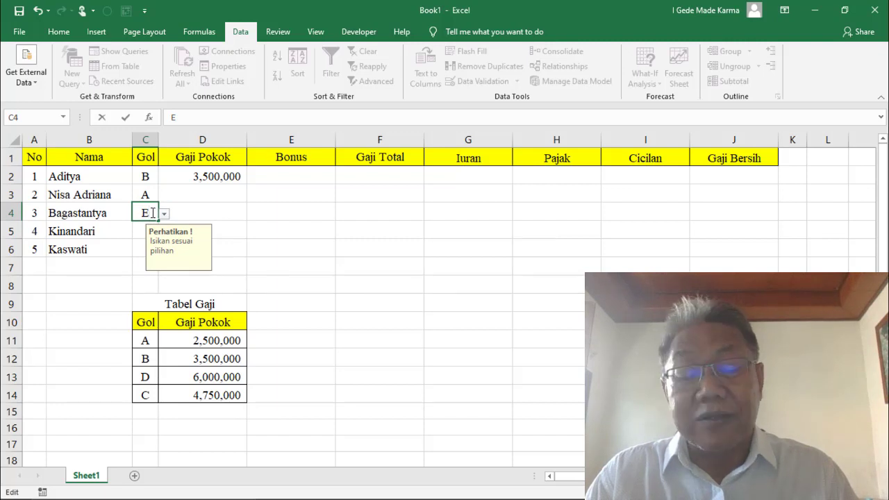
key("Return")
left_click(396, 293)
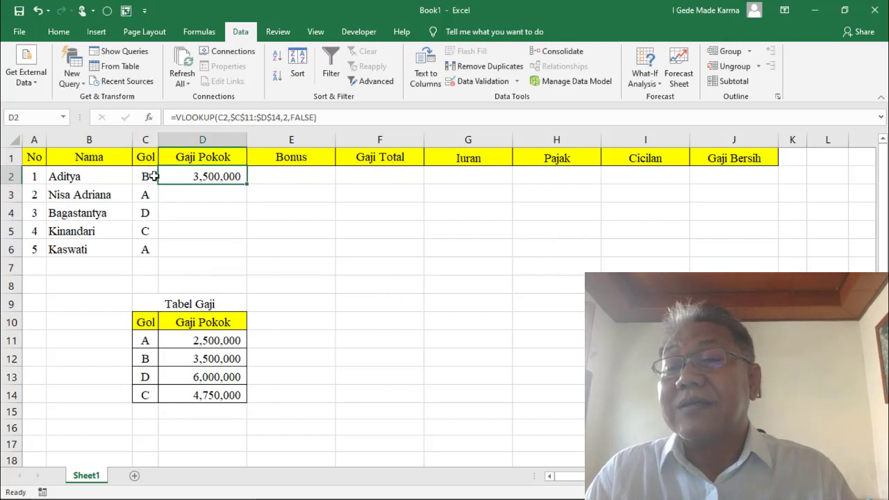
Copy the VLOOKUP formula in D2 down the Gaji Pokok column to D6
double_click(247, 184)
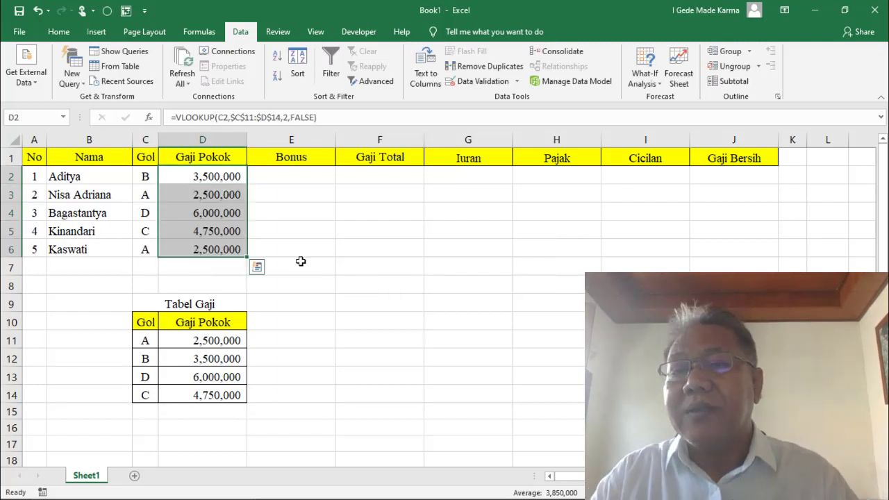
Start a data validation rule for the Bonus cells E2:E6 that allows only Whole number entries
left_click(293, 174)
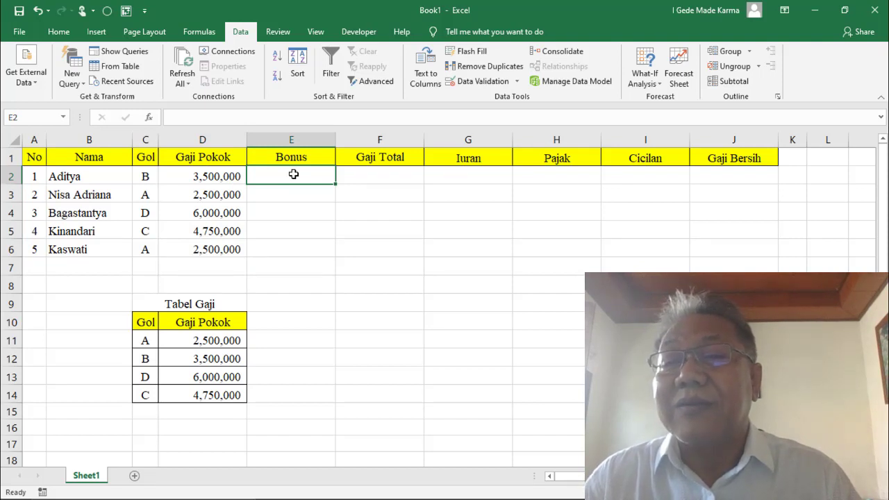
left_click_drag(294, 174, 283, 246)
key("alt+a")
key("v")
key("v")
left_click(318, 210)
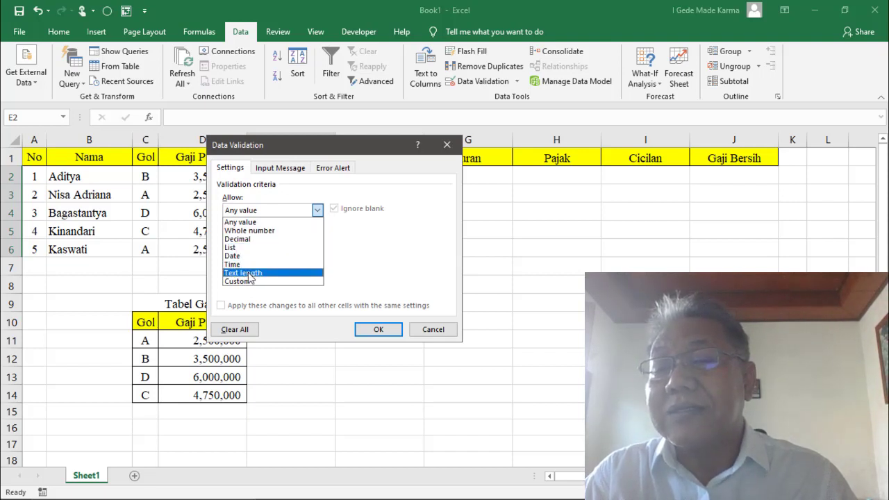
left_click(271, 232)
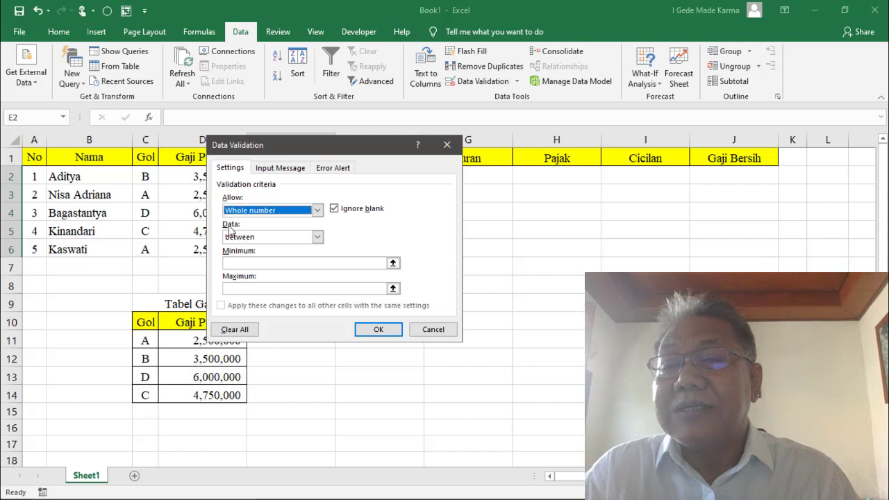
Limit the Bonus validation to values between a minimum of 0 and a maximum of 1000000, and apply the rule
left_click(317, 236)
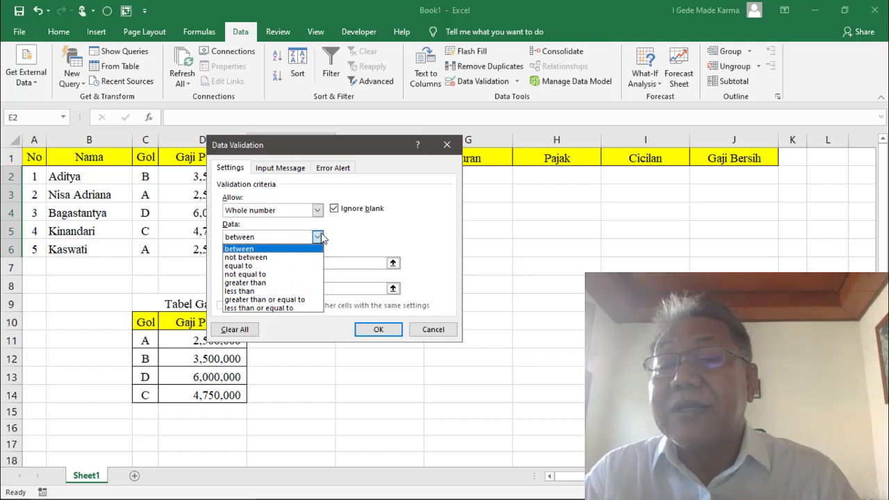
left_click(316, 238)
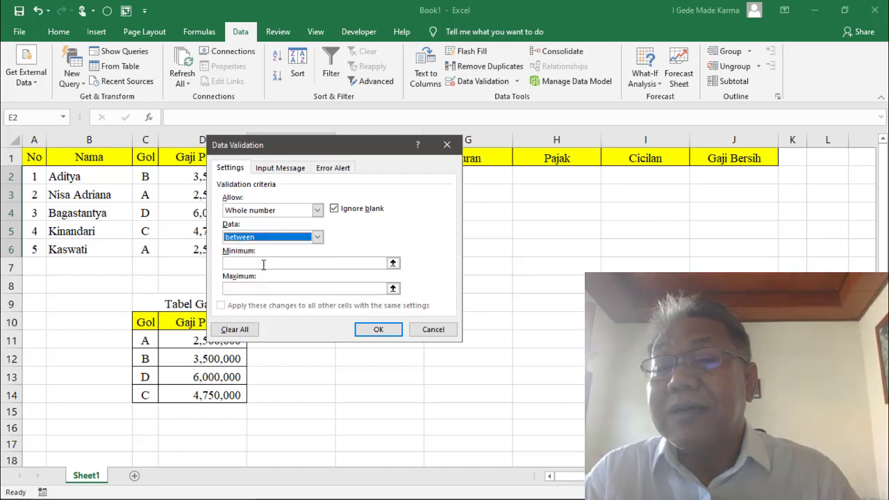
left_click(317, 236)
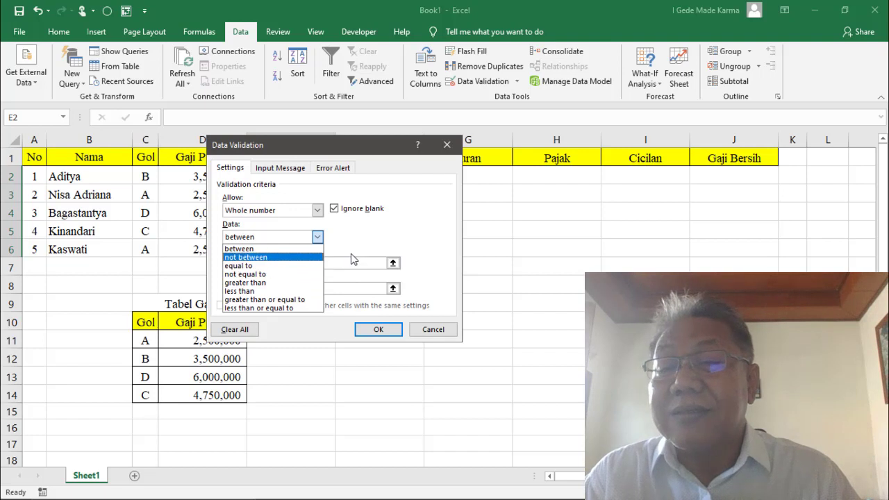
left_click(317, 237)
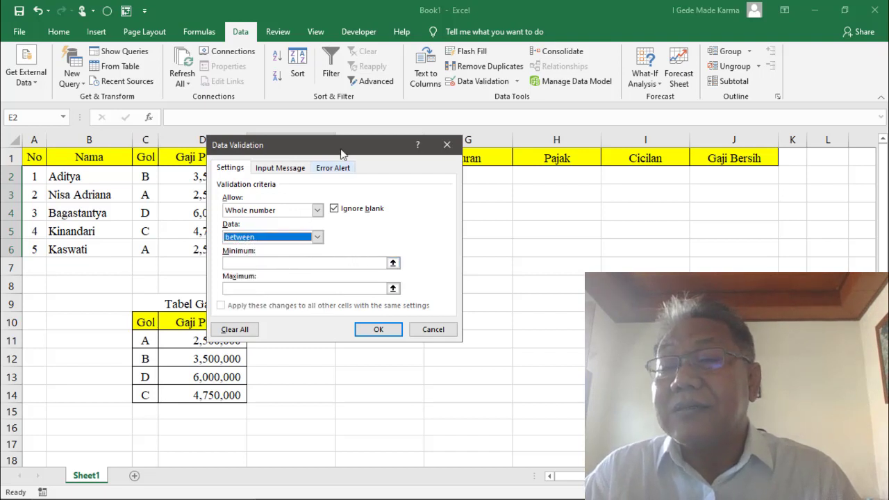
left_click_drag(341, 145, 428, 159)
left_click(333, 274)
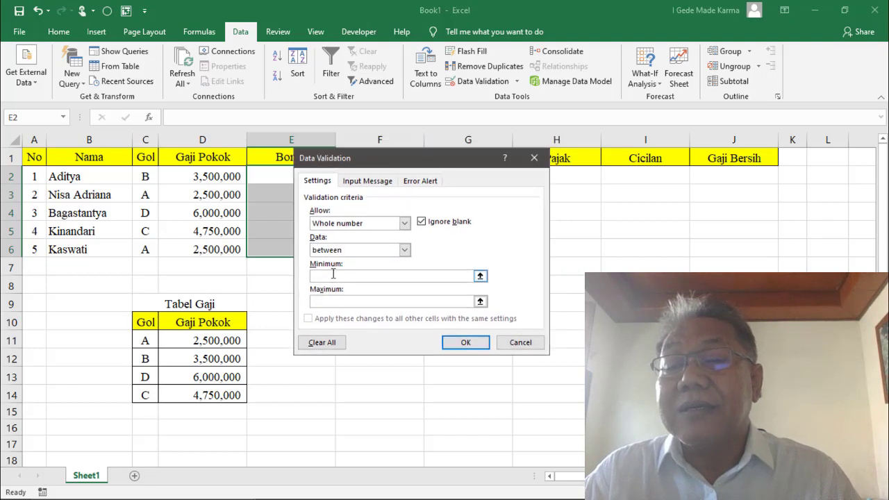
type("0")
key("Tab")
type("1000000")
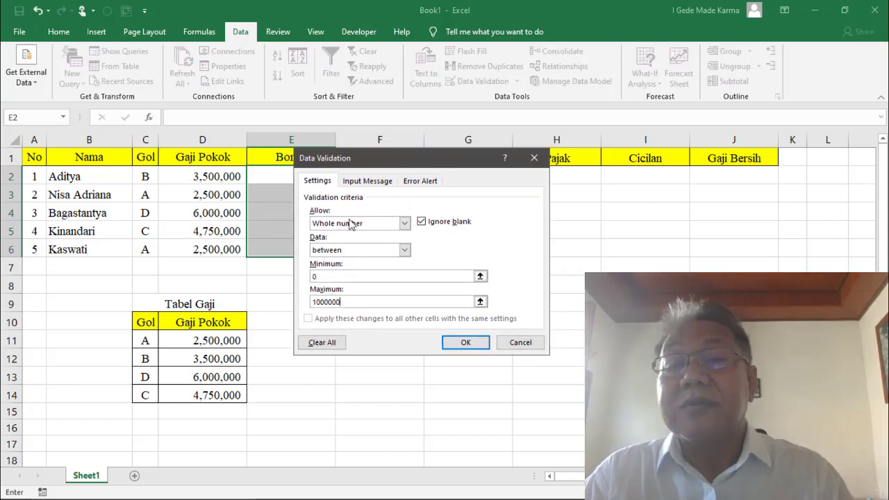
left_click(464, 343)
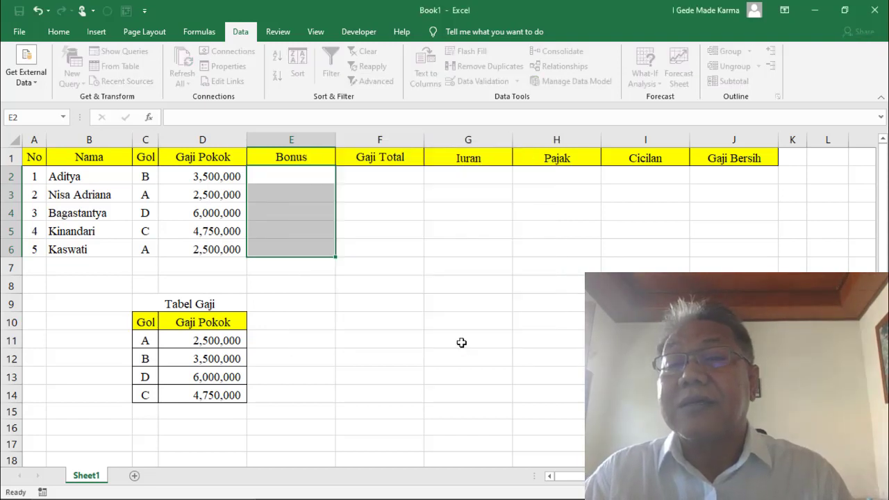
Enter a bonus of 100,000 in E2 and test the limit by trying 1500000 in E3
left_click(302, 179)
type("100,000")
key("Return")
type("1")
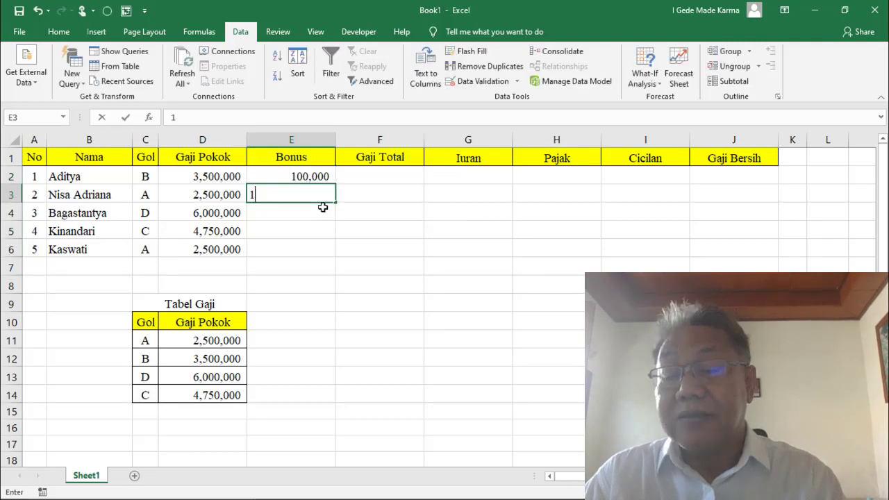
type("5000000")
key("Return")
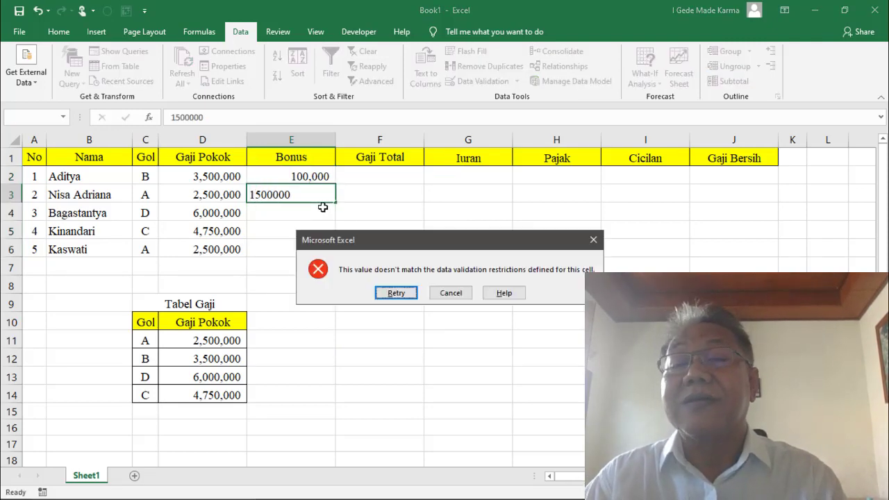
Complete the bonuses in E3:E6 with 1,000,000, 750,000, 500,000 and 150,000
type("750")
type("000")
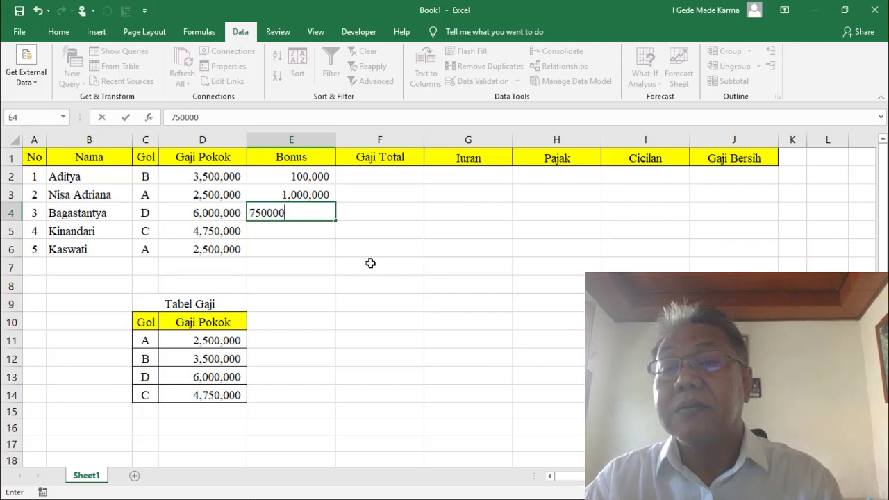
key("Return")
type("500")
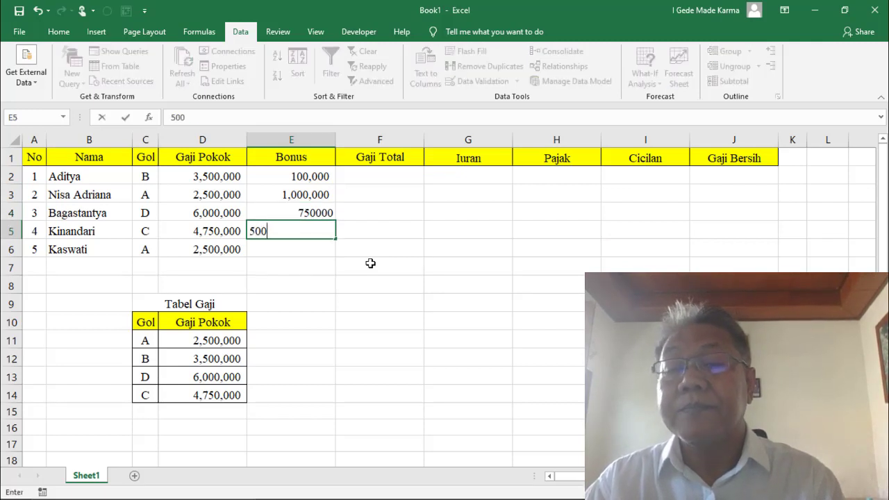
type("000")
key("Return")
type("15")
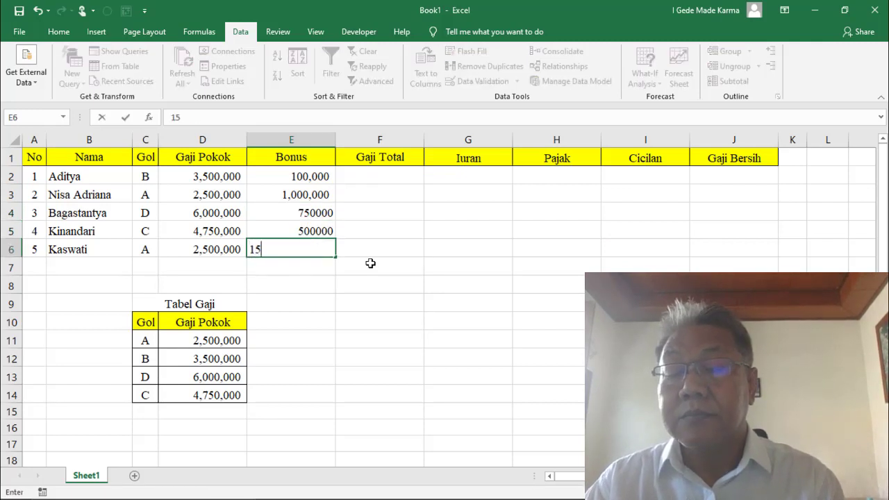
type("0,000")
key("Return")
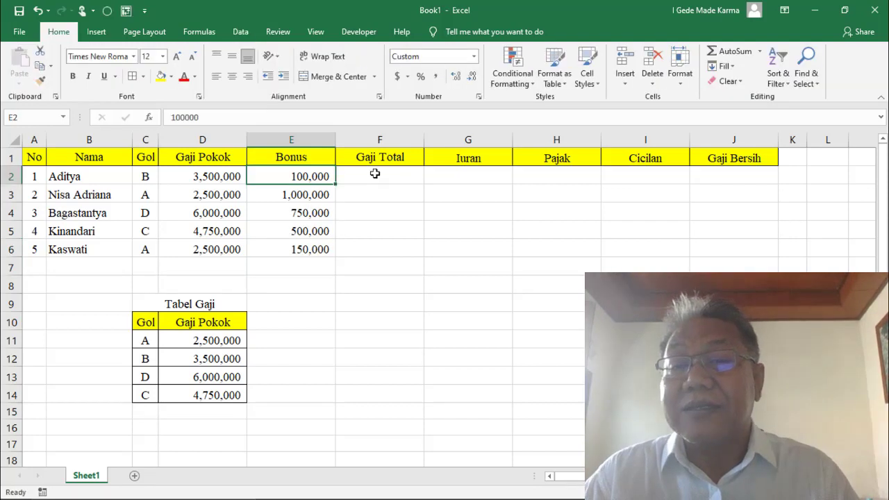
Calculate the first employee's Gaji Total in F2 with the formula =D2+E2
left_click(375, 173)
type("=")
left_click(232, 175)
type("+")
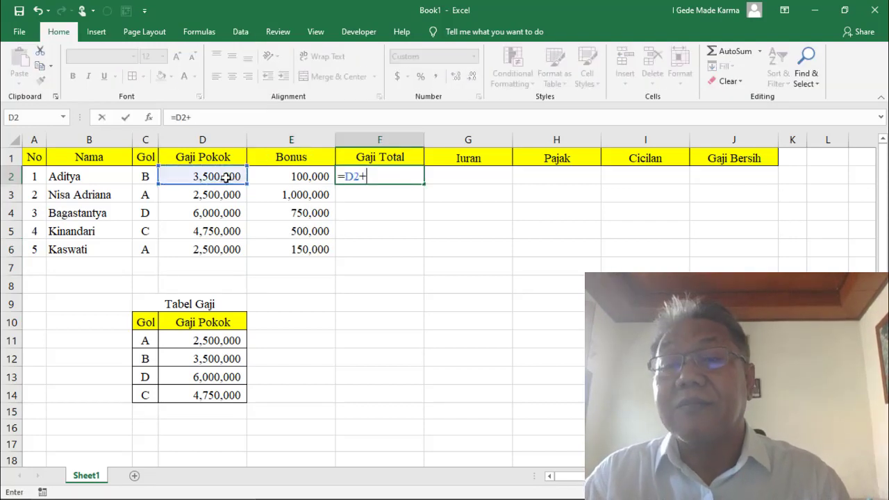
left_click(317, 177)
key("Return")
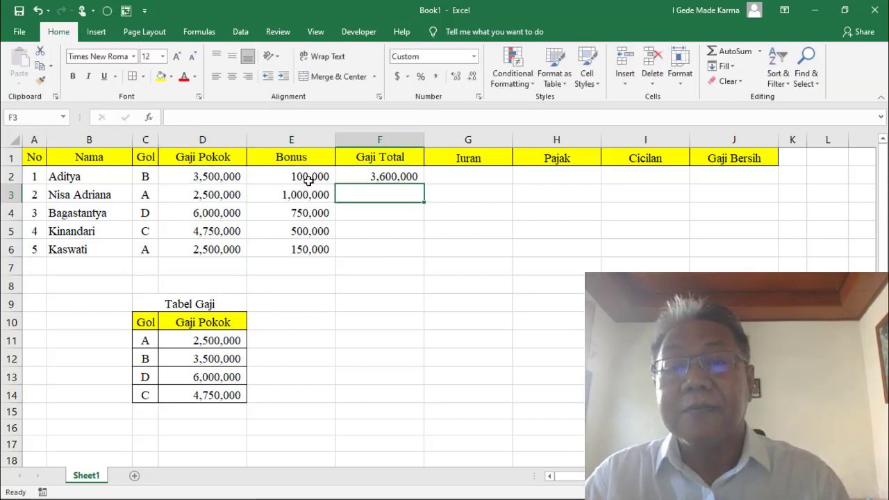
Copy the Gaji Total formula from F2 down to F6
left_click(354, 178)
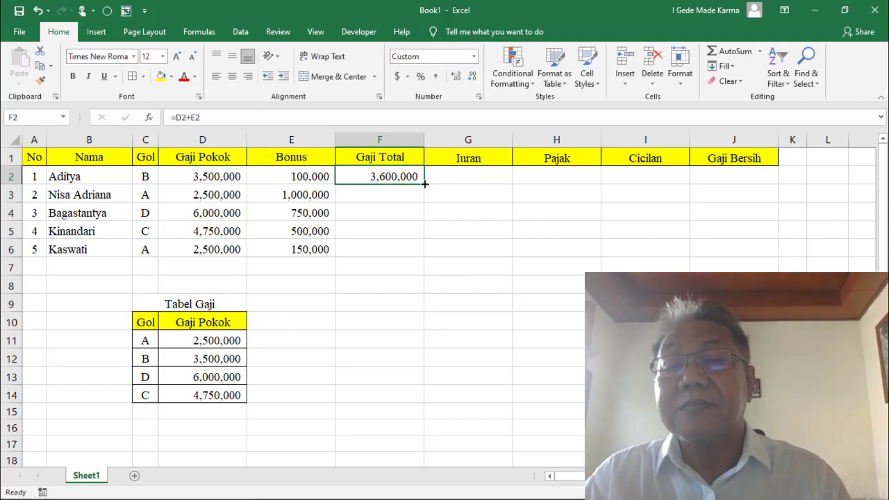
left_click_drag(425, 183, 425, 254)
left_click(389, 266)
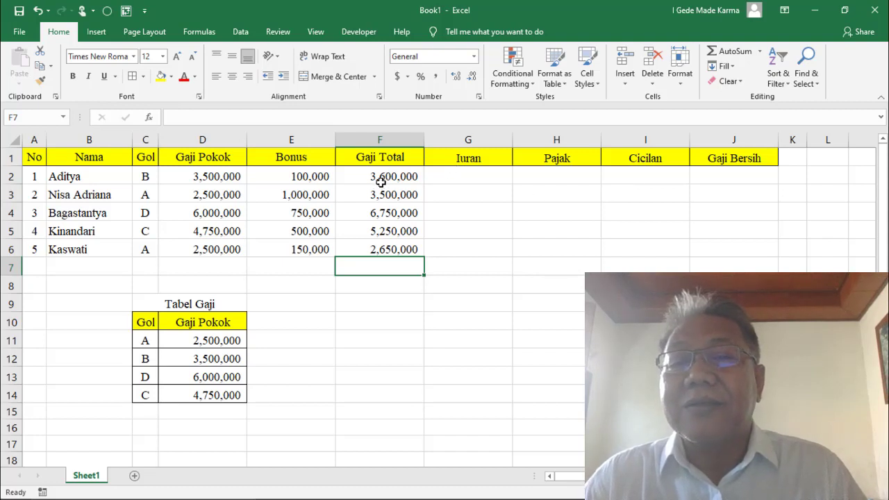
Start a Custom data validation rule for the Iuran, Pajak and Cicilan cells G2:I6, keeping the worksheet's first rows uncovered
mouse_move(461, 176)
left_mouse_down()
mouse_move(512, 193)
mouse_move(593, 198)
mouse_move(636, 216)
mouse_move(625, 251)
left_mouse_up()
left_click(240, 32)
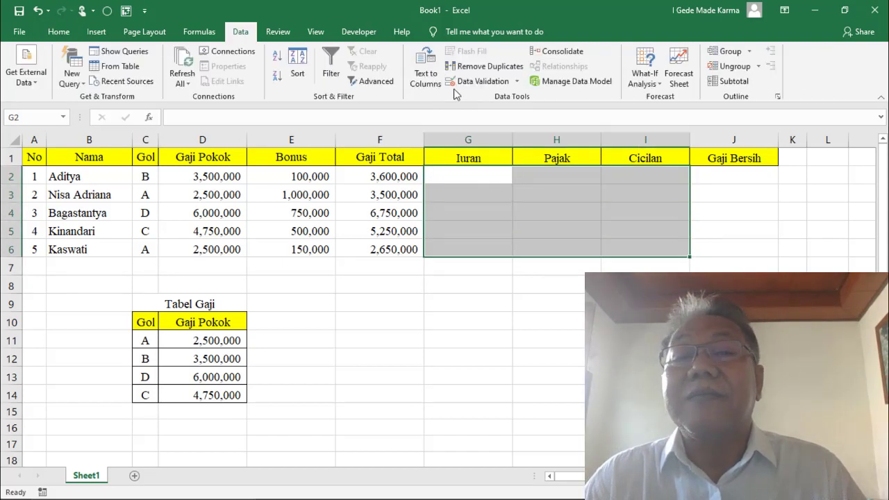
left_click(480, 82)
left_click(405, 224)
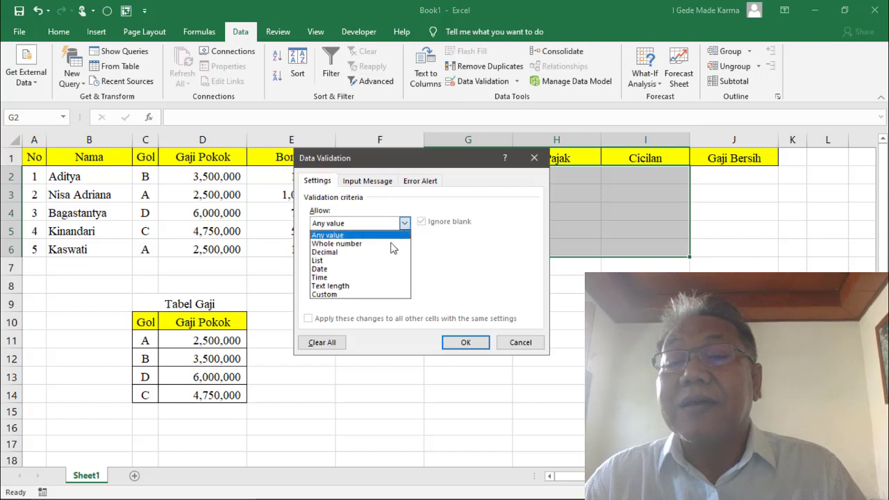
left_click(354, 312)
left_click_drag(422, 166, 448, 234)
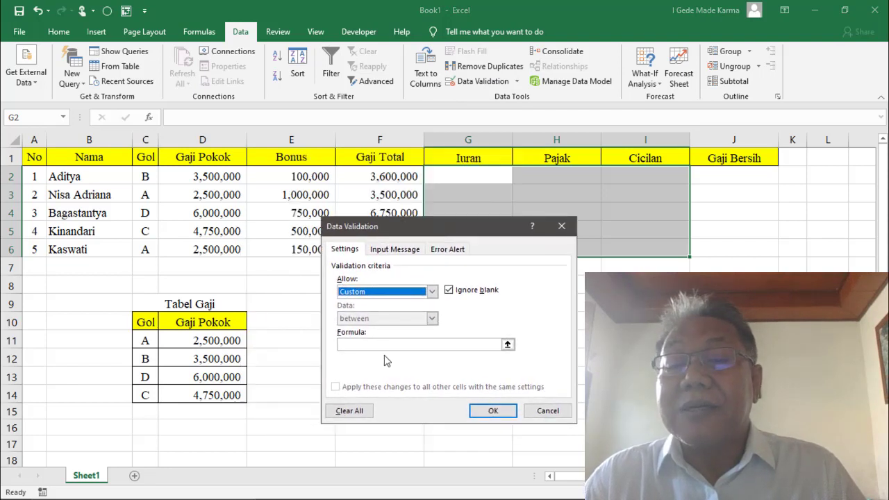
Enter the custom validation formula =sum(G2:I2)<=F2 so the three deductions cannot exceed Gaji Total
left_click(384, 344)
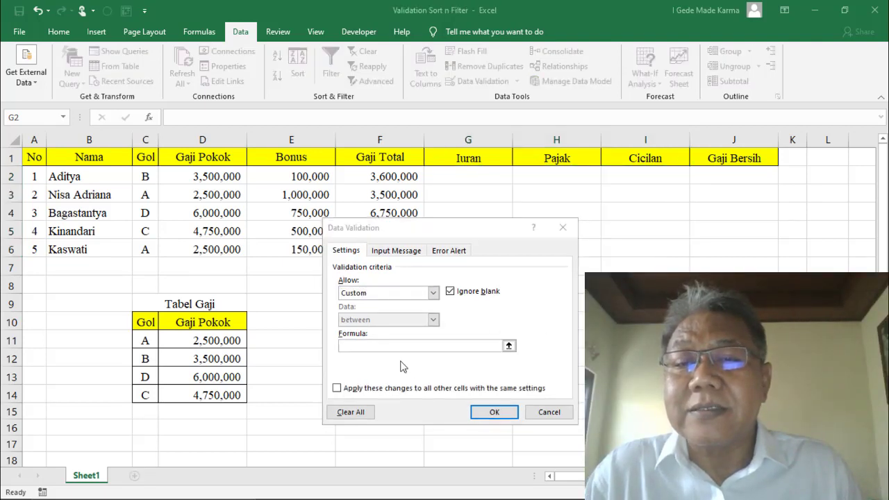
left_click(348, 343)
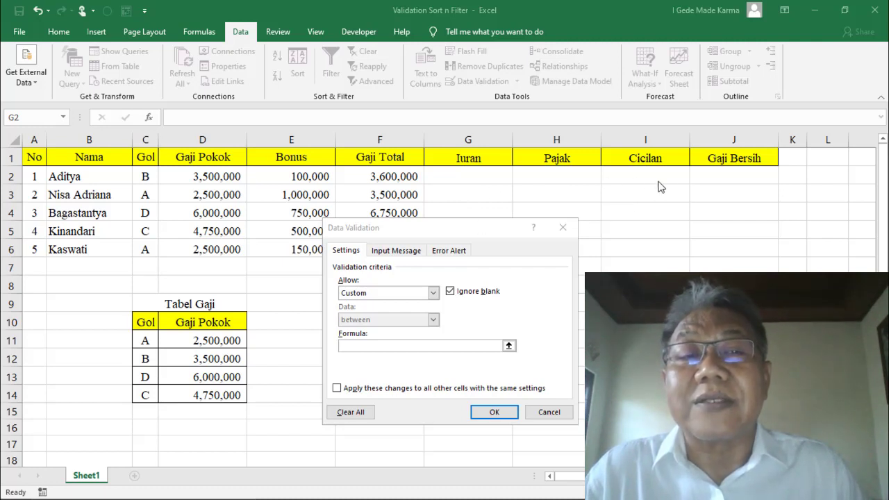
left_click(402, 345)
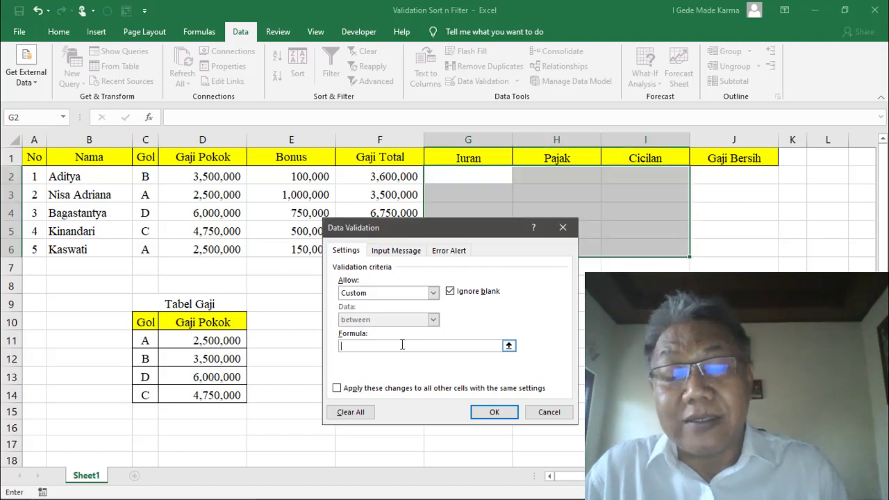
type("=sum(")
left_click_drag(452, 175, 646, 176)
type(")<=")
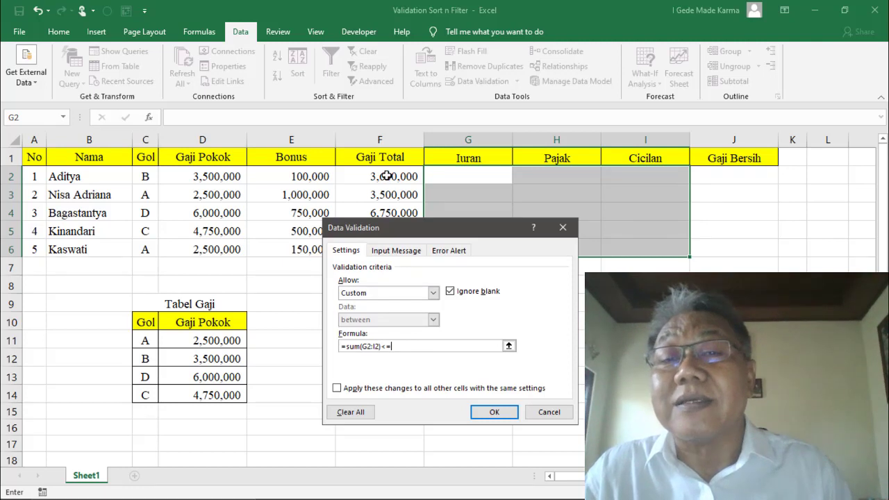
left_click(379, 176)
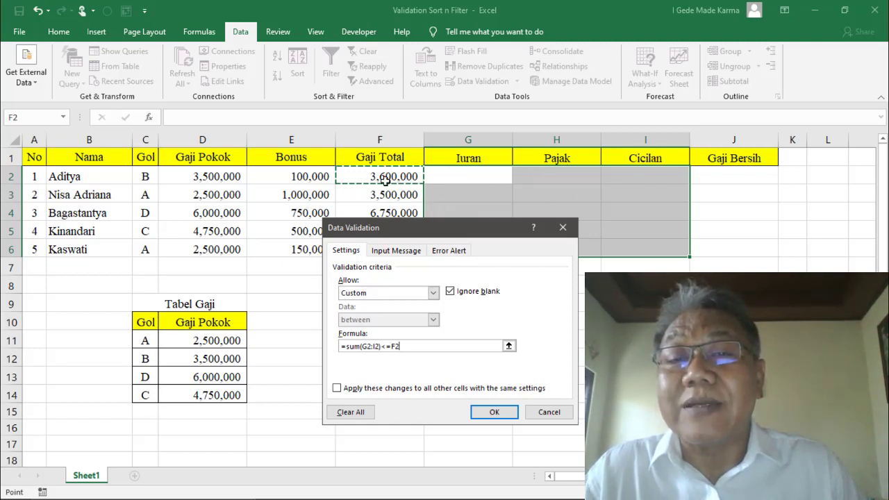
Make the column references absolute in the validation formula, giving =sum($G2:$I2)<=$F2, and apply the rule to G2:I6
left_click(364, 346)
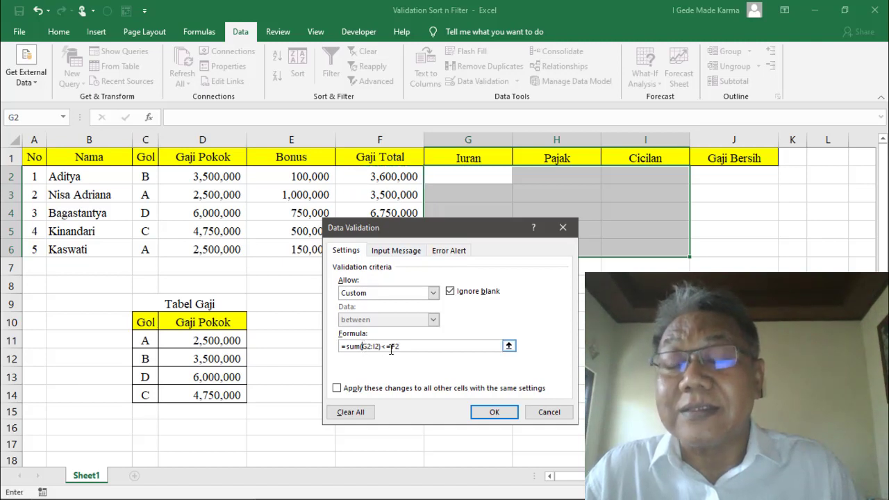
type("$")
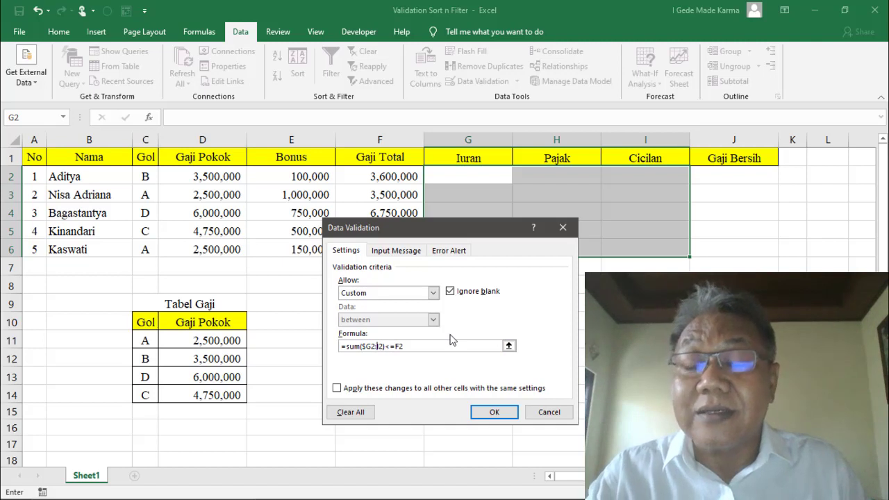
key("Right")
key("Right")
key("Right")
type("$G2:")
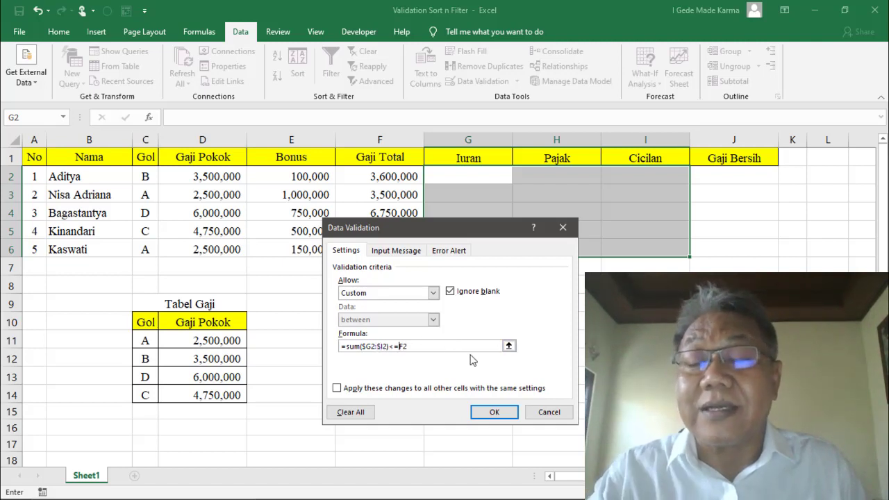
type("$")
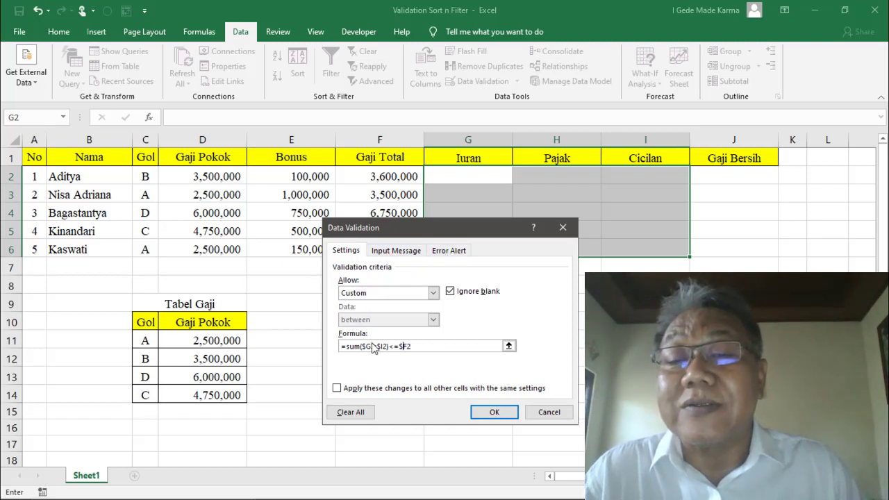
left_click(493, 412)
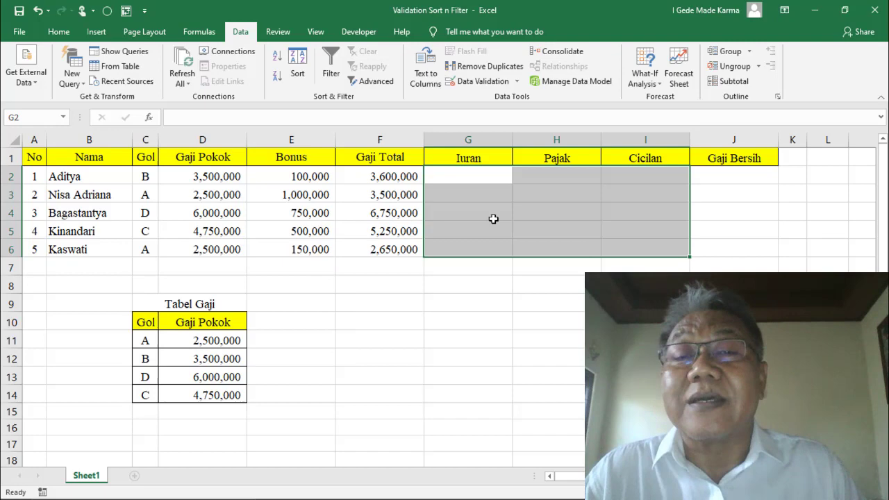
Enter the first employee's deductions in row 2: Iuran 1,000,000, Pajak 1,000,000 and Cicilan 200,000
left_click(476, 176)
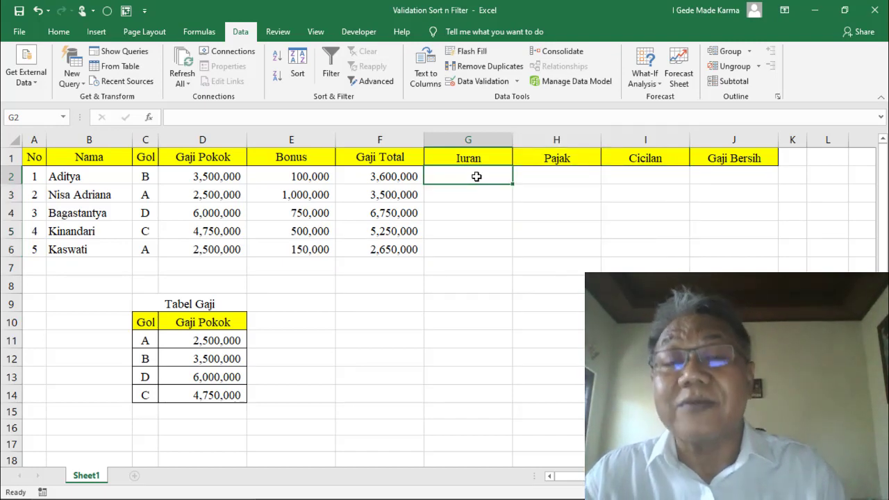
type("1000000")
key("Tab")
type("1000000")
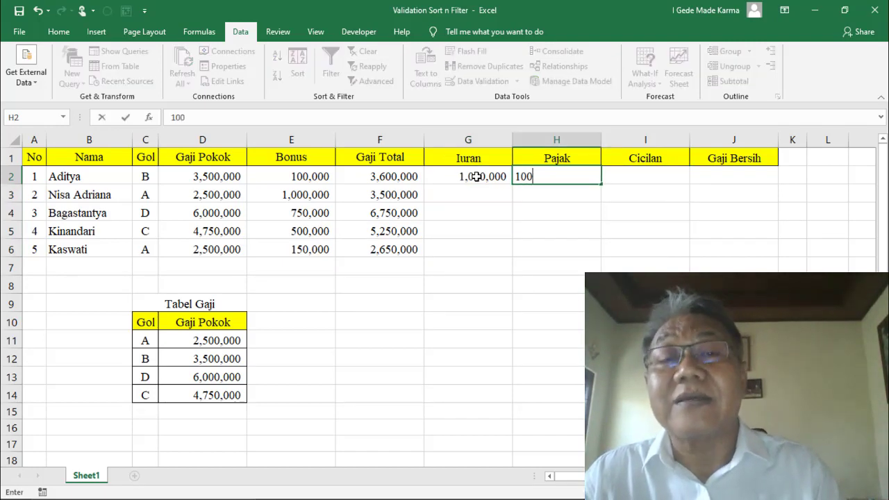
key("Tab")
type("200,000")
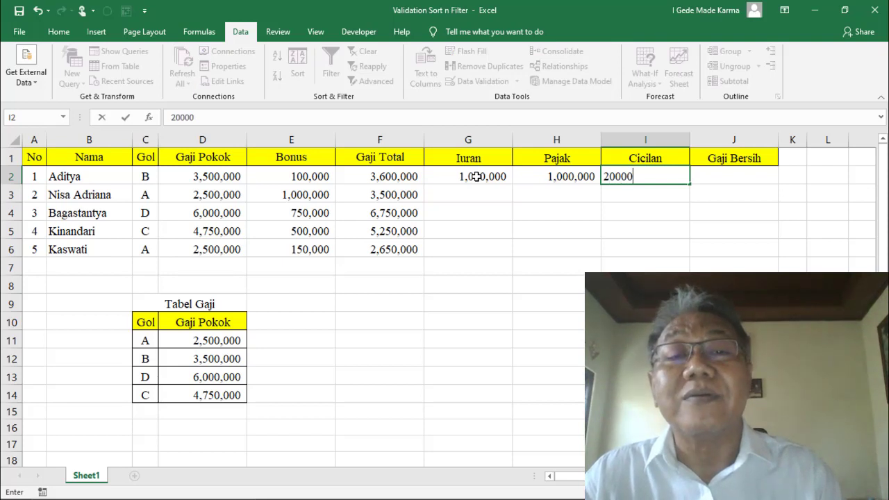
key("Return")
Enter 3,000,000 as Iuran and 500,000 as Pajak for the second employee in row 3
left_click(477, 196)
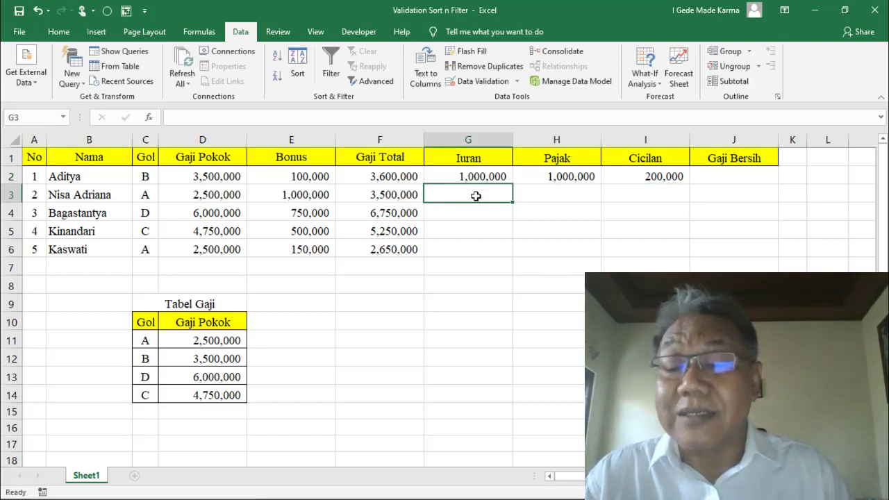
type("3,000,")
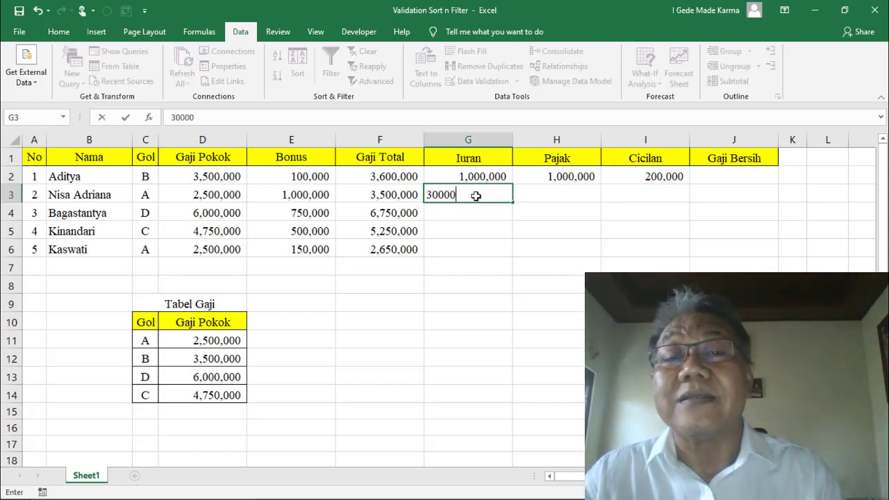
type("000")
key("Tab")
type("50")
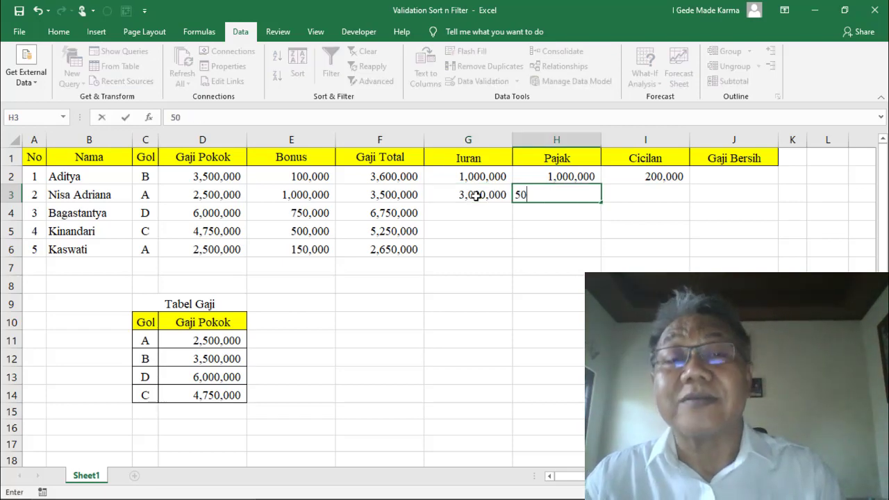
type("0,000")
Try to enter a Cicilan of 100 in I3 to test the deduction limit, and discard the entry
key("Tab")
type("100")
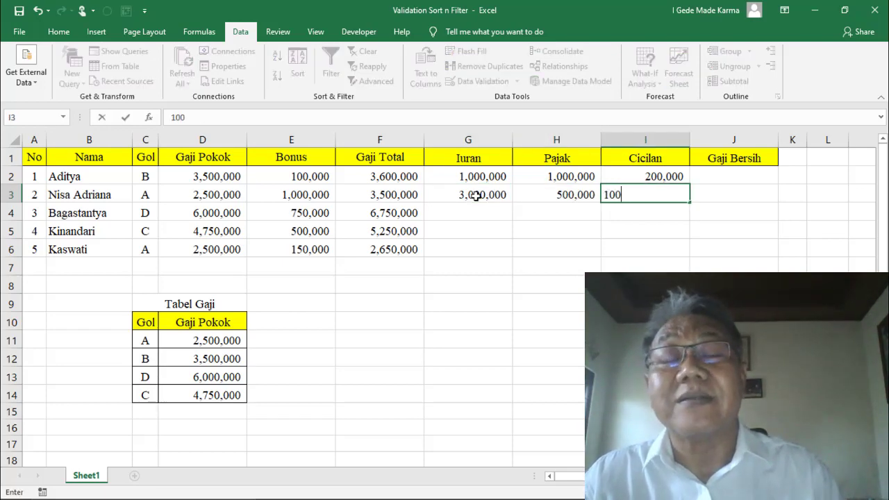
key("Tab")
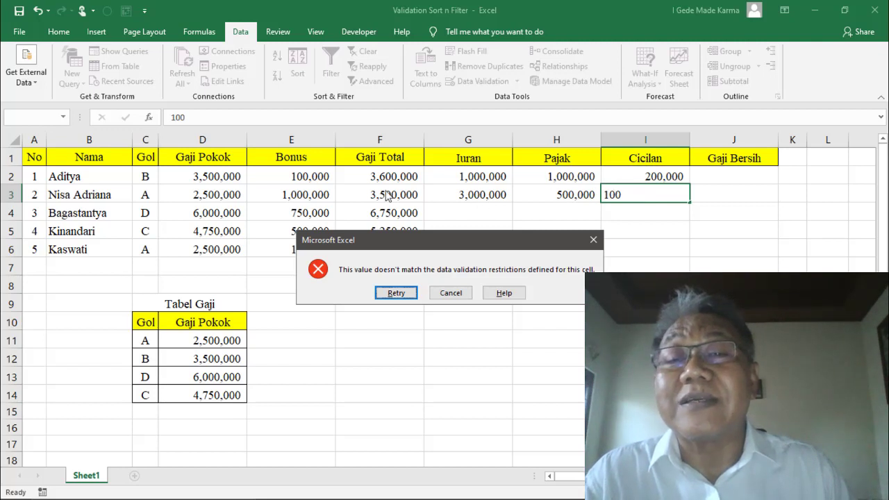
left_click(414, 294)
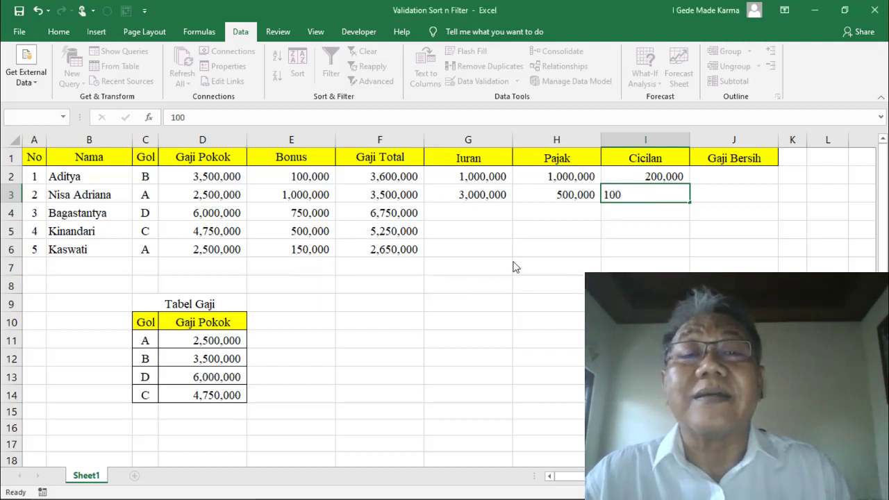
key("BackSpace")
Set the second employee's Pajak in H3 to 200,000 and Cicilan in I3 to 25,000
left_click(566, 197)
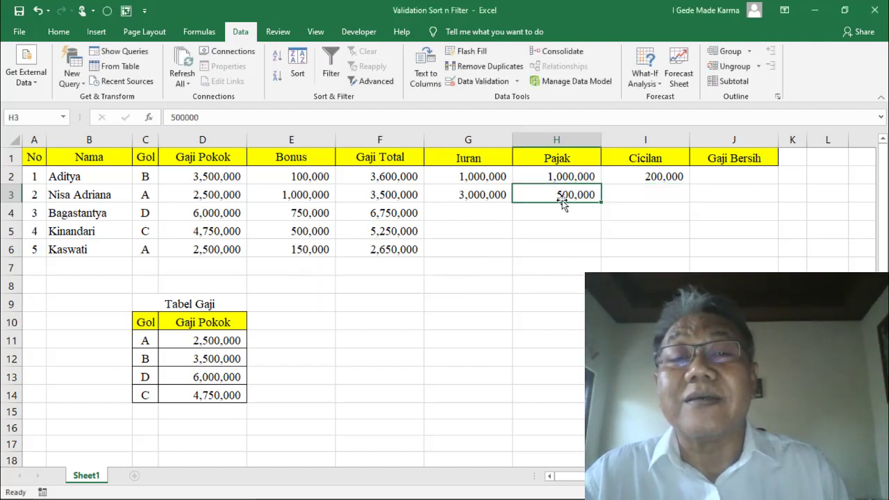
type("200")
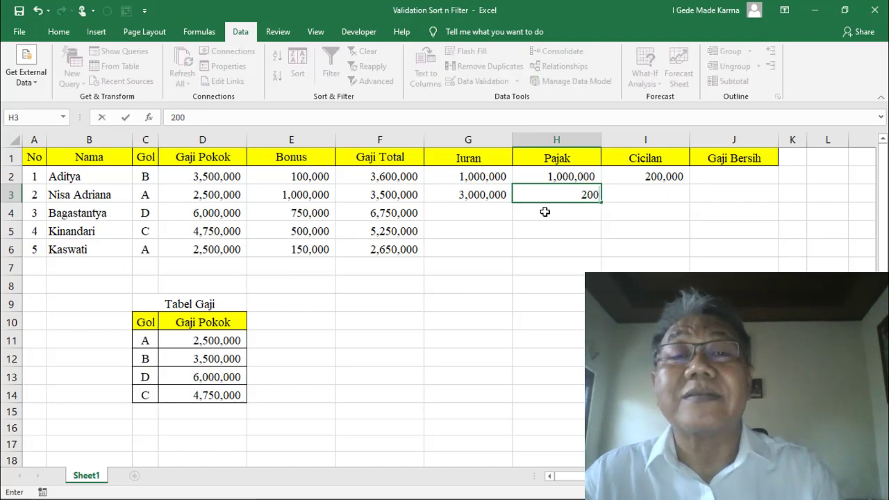
type(",000")
key("Tab")
type("2")
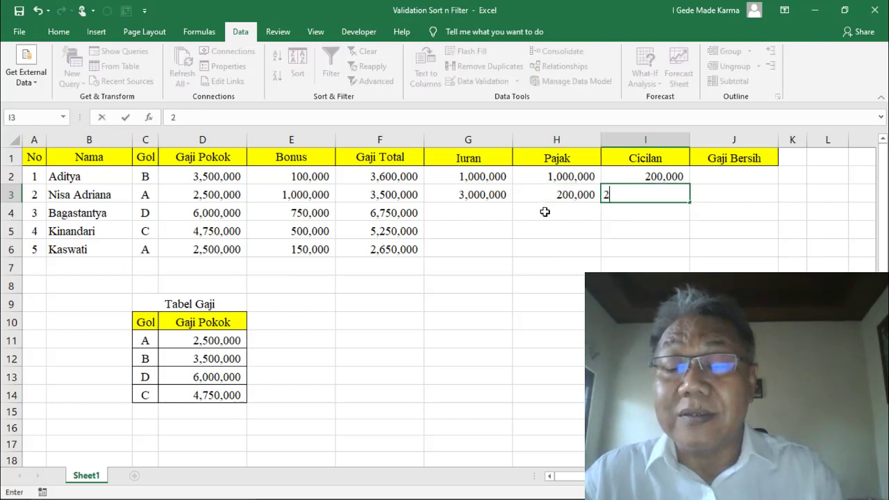
type("5,000")
key("Return")
Try to enter an Iuran in G4 larger than the third employee's Gaji Total, and clear the entry
left_click(475, 211)
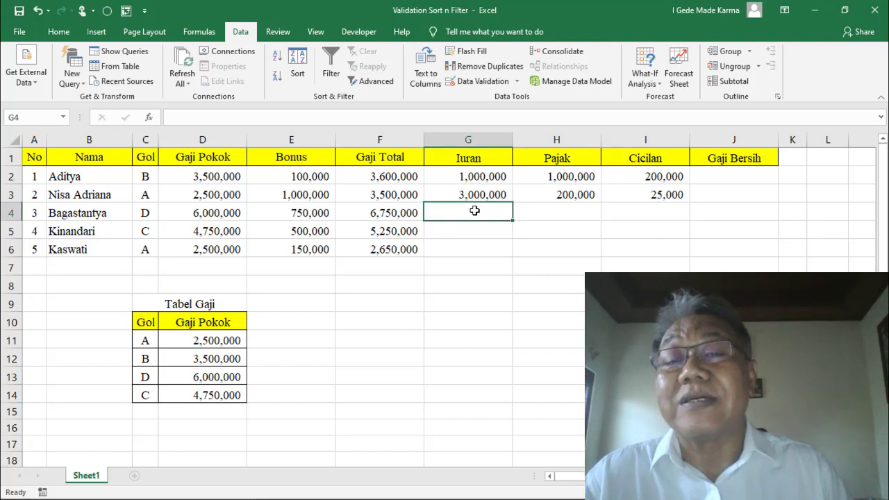
type("75")
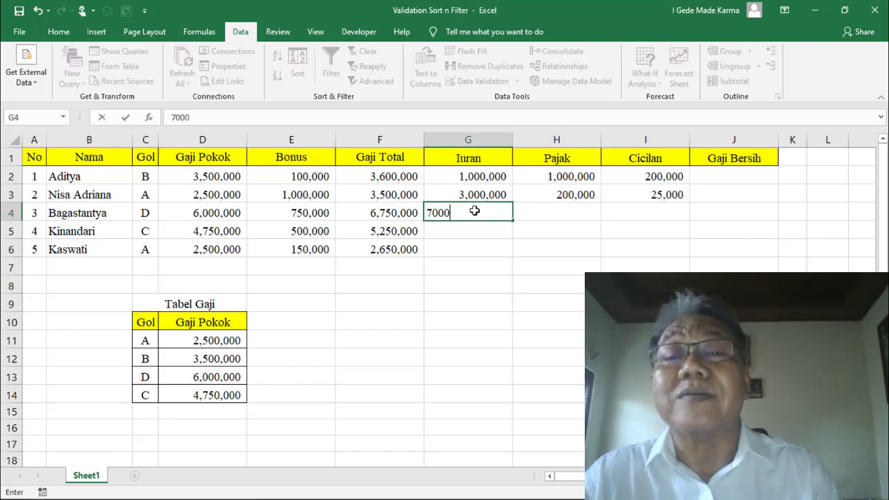
type("0,000")
key("Return")
left_click(396, 294)
type("=")
key("Right")
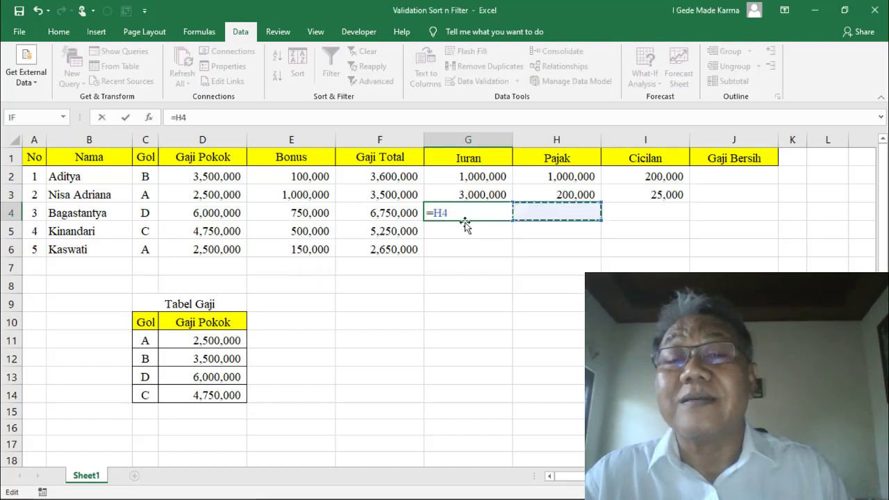
key("BackSpace")
key("BackSpace")
key("BackSpace")
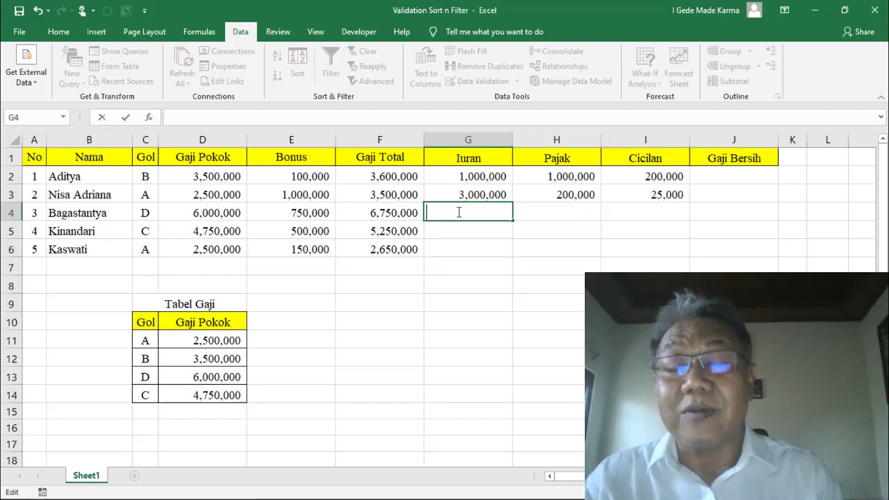
Enter the third employee's deductions in row 4: Iuran 500,000, Pajak 200,000 and Cicilan 300,000
type("500,000")
left_click(538, 208)
type("200,000")
key("Tab")
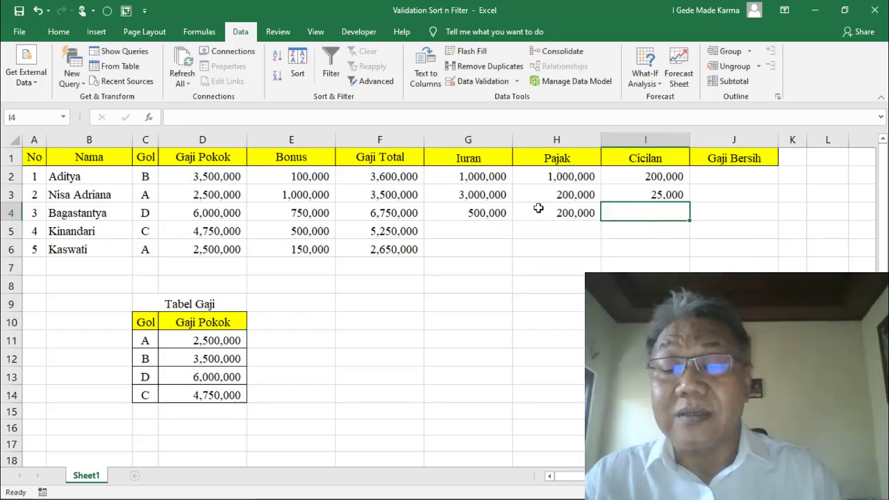
type("300000")
key("Return")
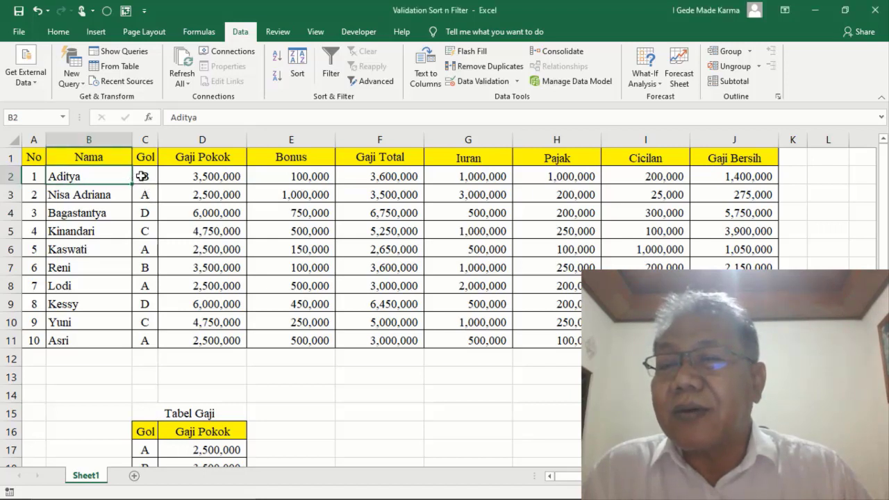
Sort the employee table by Gaji Pokok from smallest to largest, and reverse it to largest to smallest
left_click(141, 176)
left_click(188, 179)
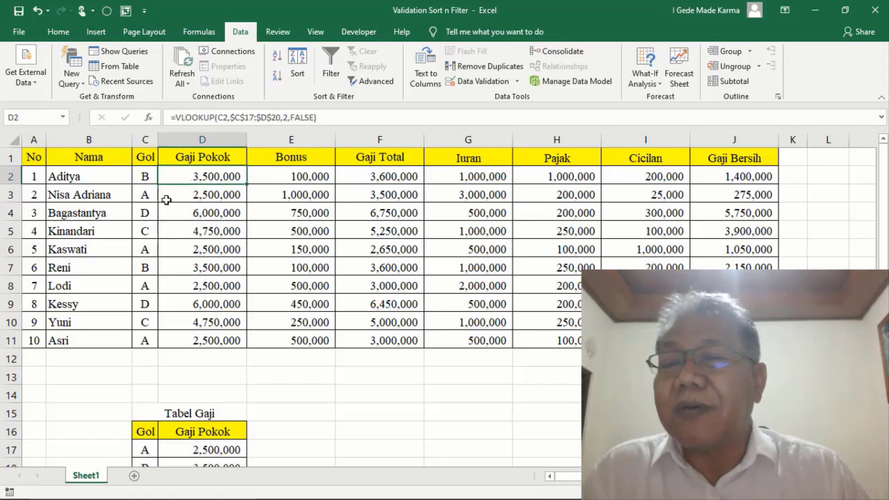
left_click(278, 63)
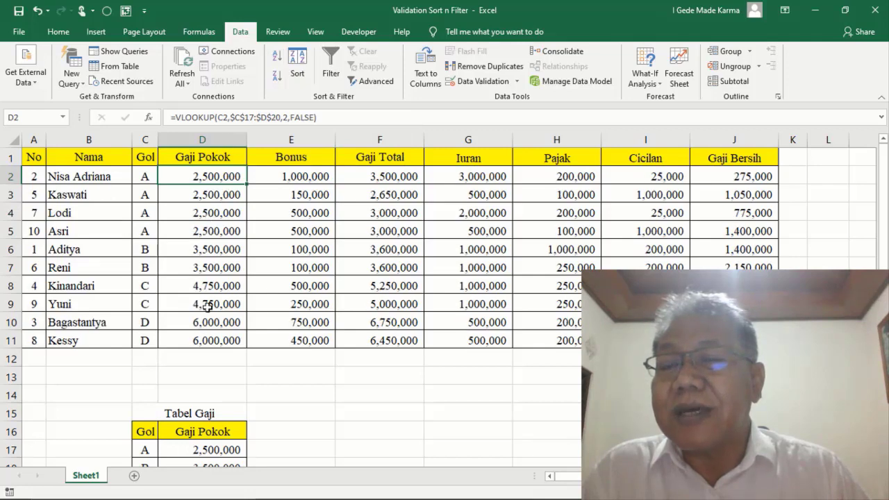
left_click(277, 78)
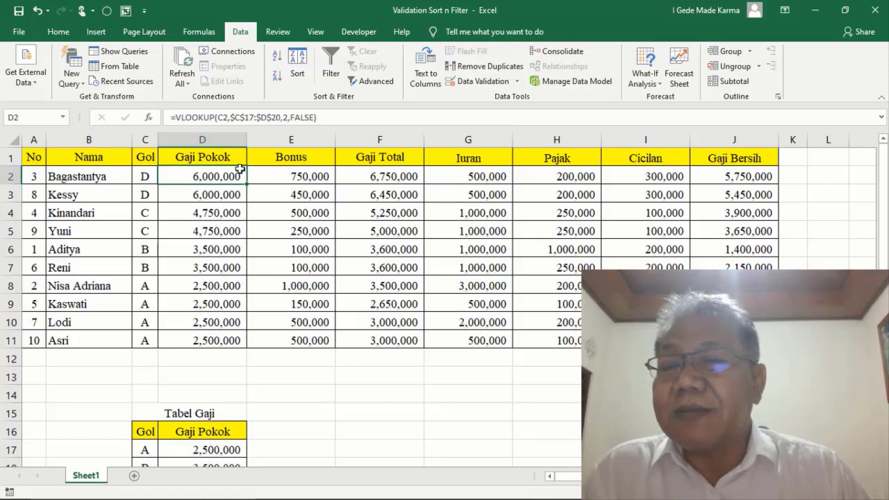
Re-sort the employee table ascending and descending, ending with the rows ordered by Gol from A to Z
left_click(279, 58)
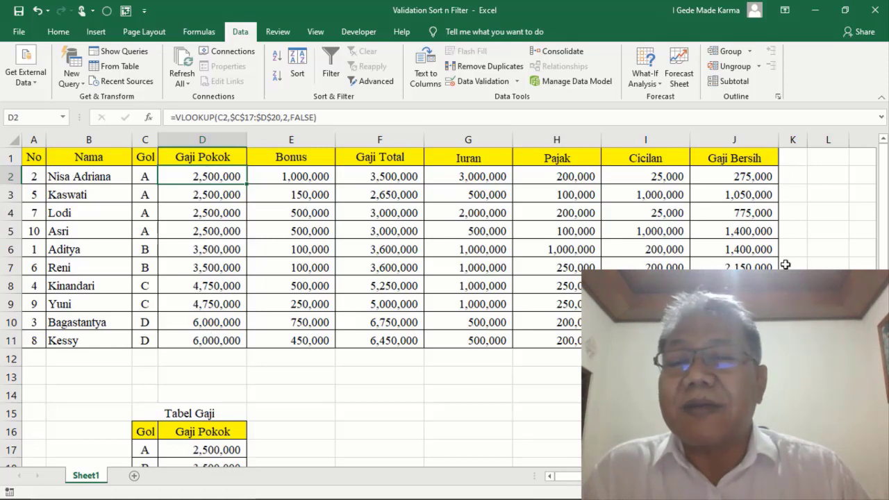
left_click(278, 75)
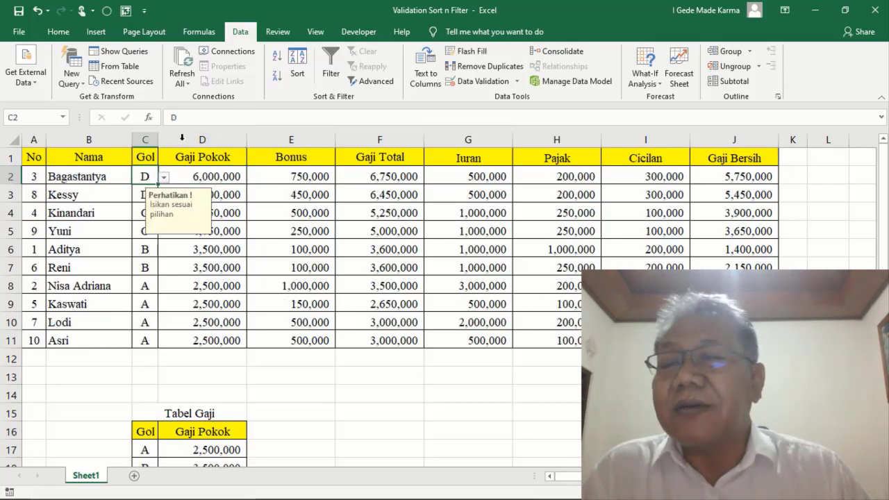
left_click(275, 57)
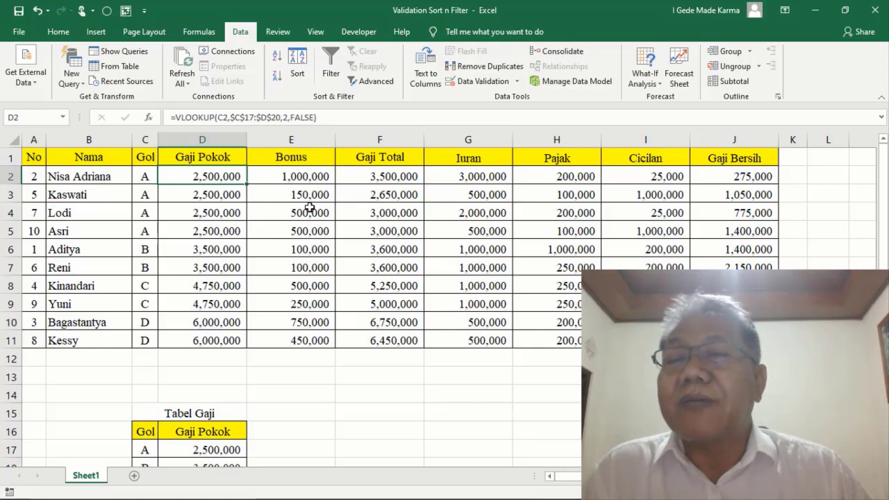
Set up a custom sort of the employee table with headers recognised and Gol, A to Z, as the first level
left_click(298, 62)
left_click_drag(415, 242, 411, 130)
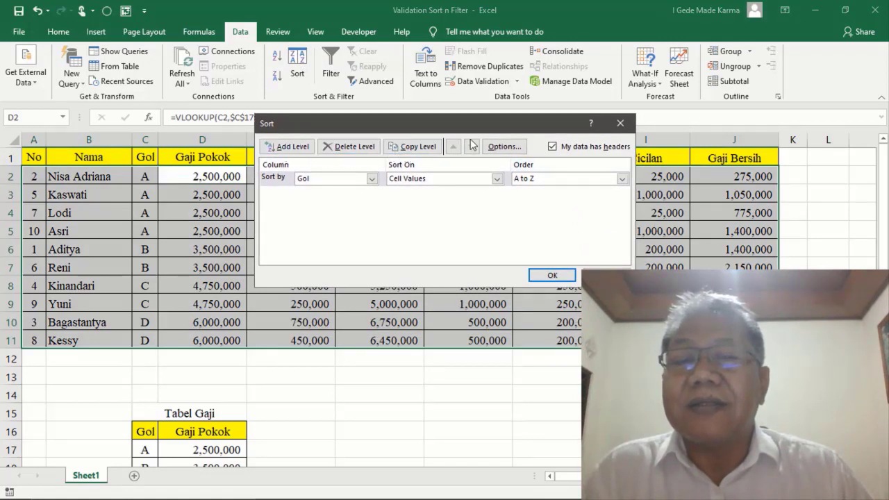
left_click(552, 148)
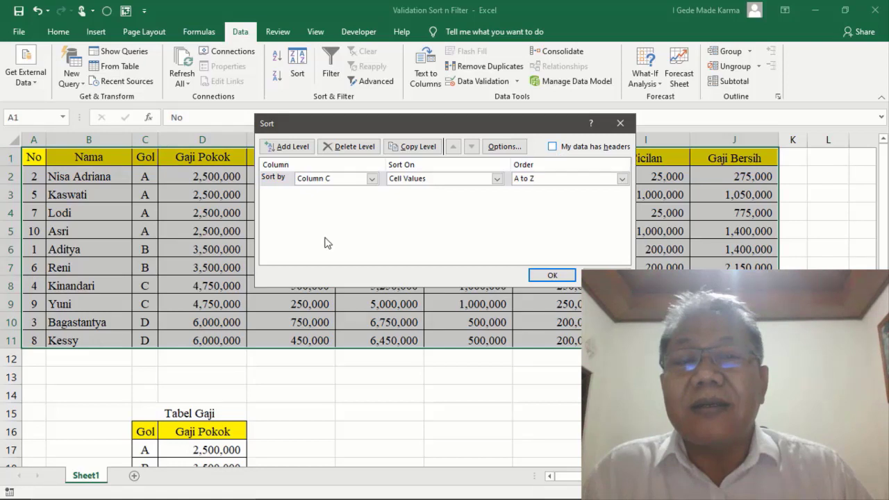
key("alt+h")
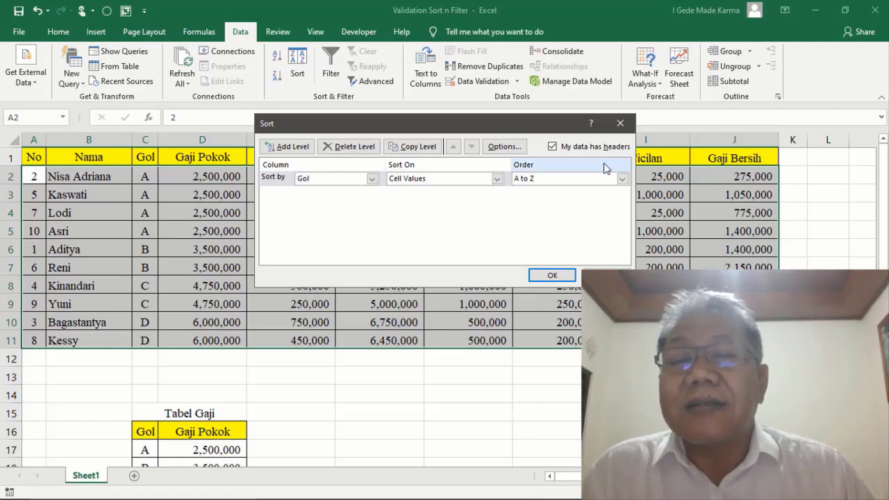
left_click(372, 179)
left_click(341, 202)
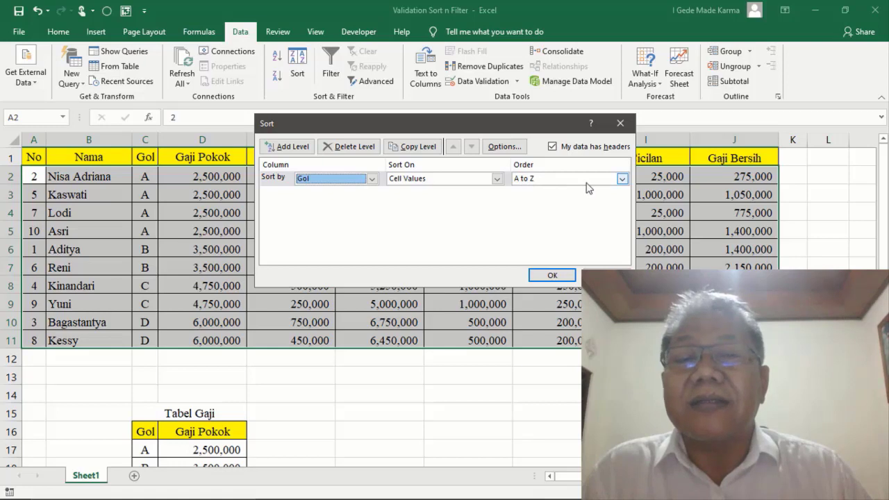
Add a second sort level by Gaji Total, smallest to largest, and apply the custom sort
left_click(292, 147)
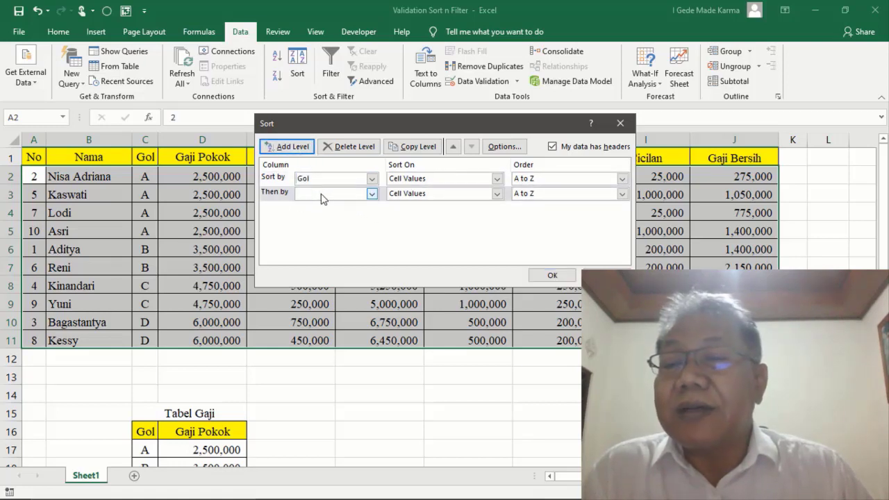
left_click(367, 248)
left_click(326, 313)
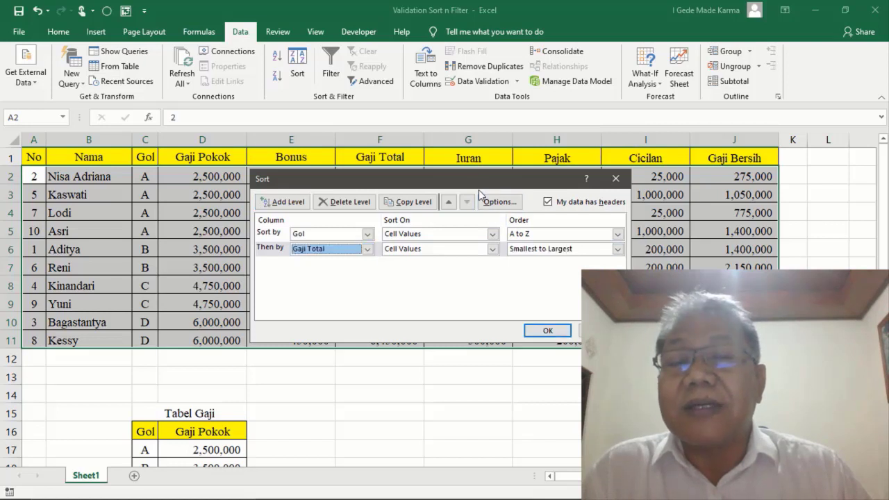
left_click_drag(476, 179, 469, 115)
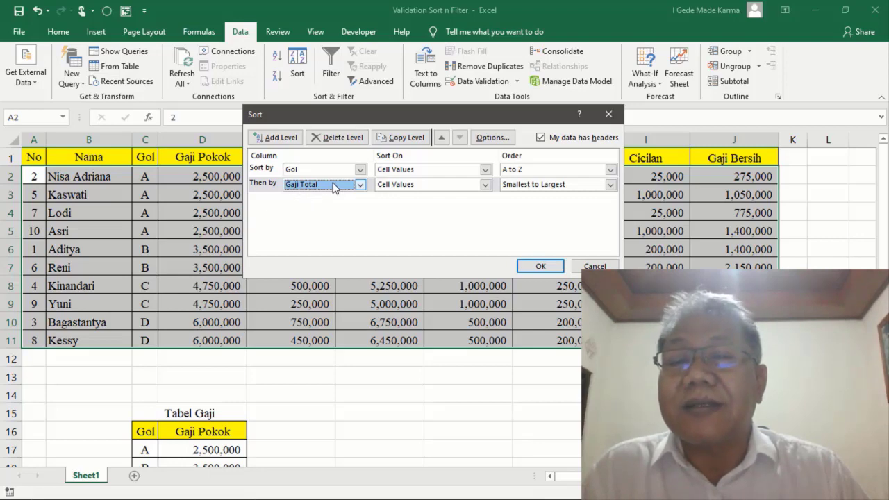
left_click(536, 265)
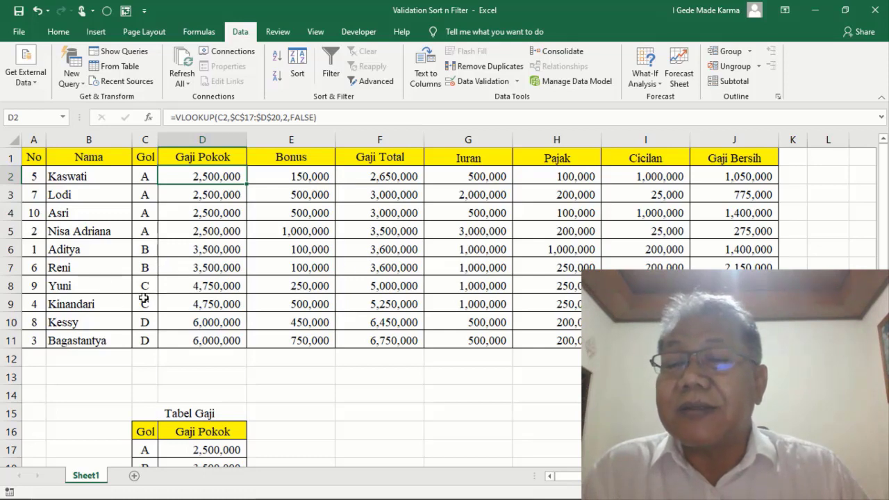
left_click(296, 64)
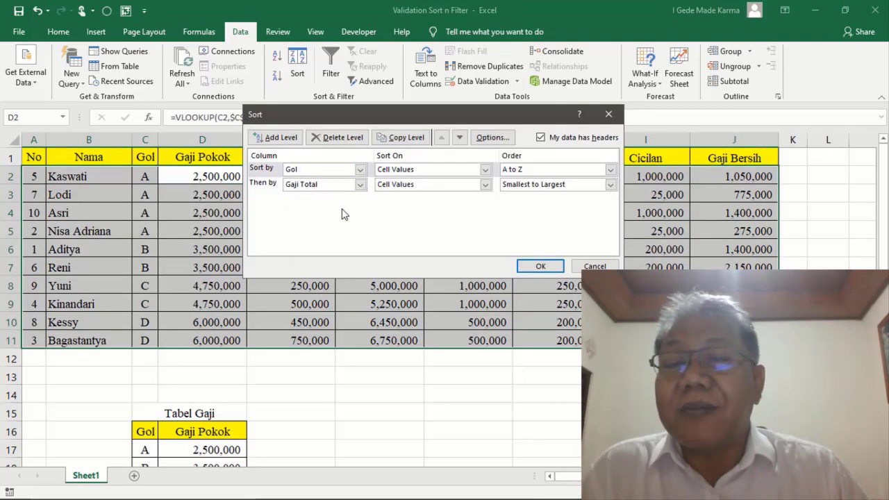
left_click(579, 269)
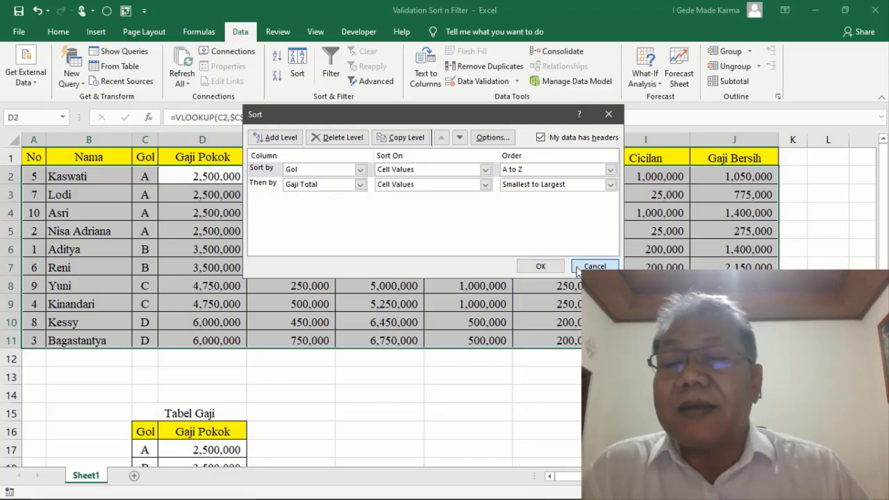
left_click(575, 269)
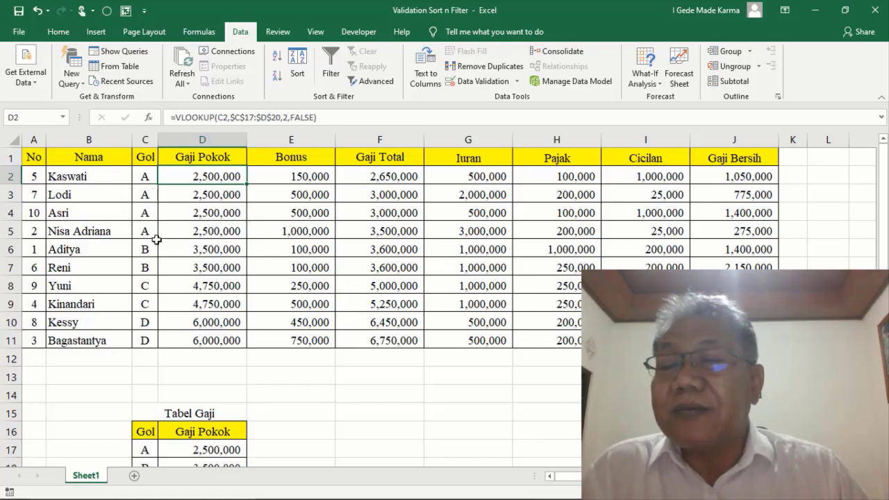
Start a subtotal of the employee table at each change in Gol using the Sum function
left_click(148, 177)
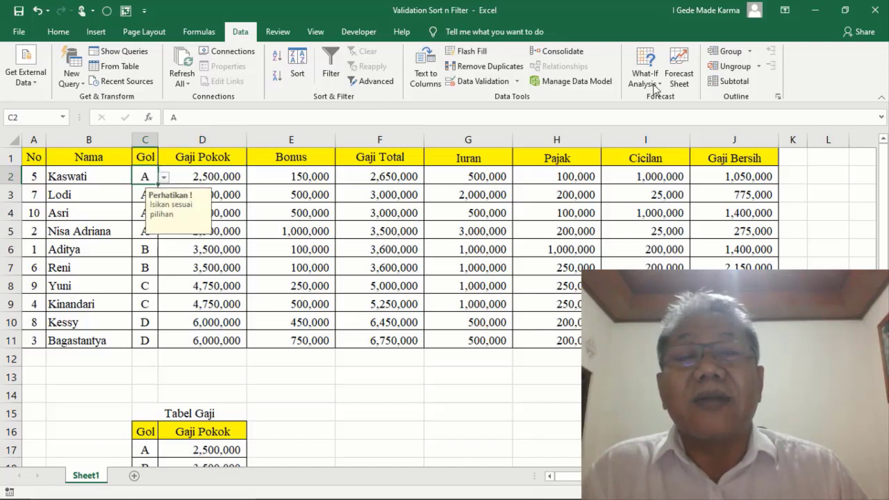
left_click(731, 82)
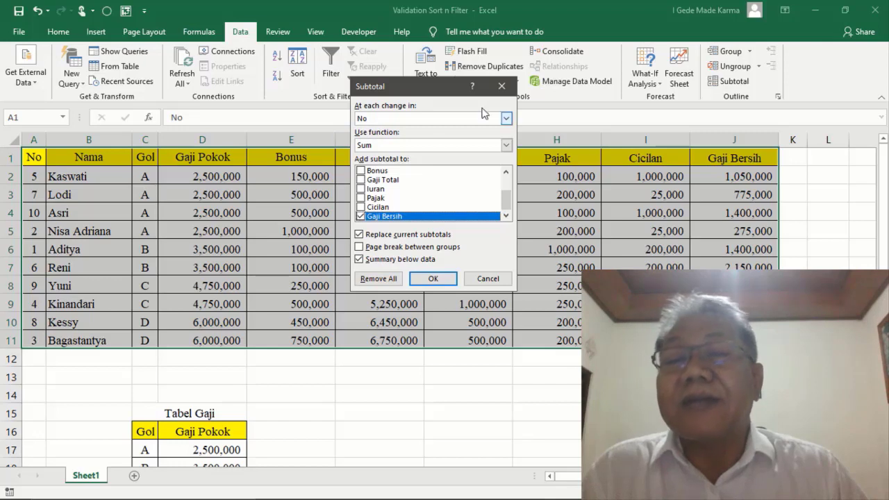
left_click(506, 118)
left_click(402, 146)
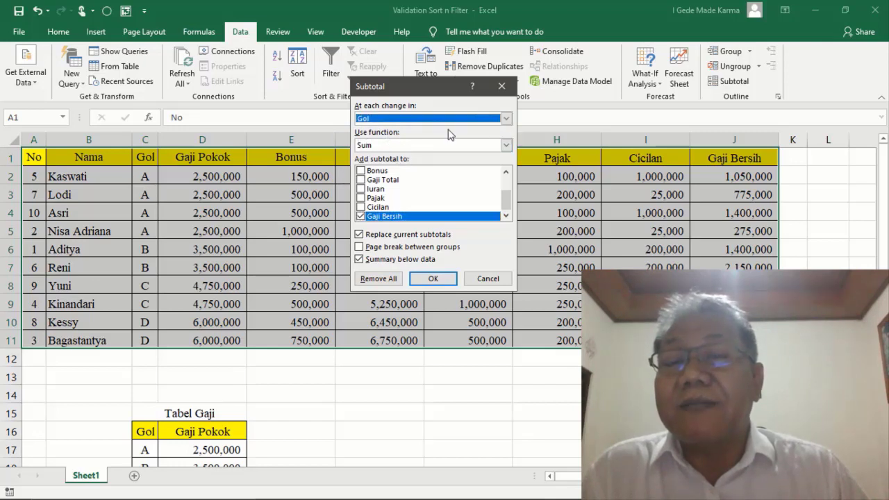
left_click(506, 145)
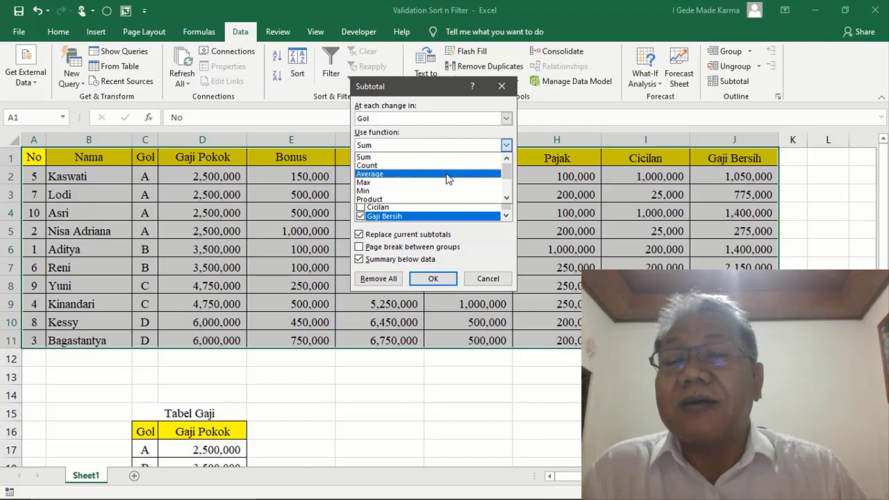
left_click(508, 147)
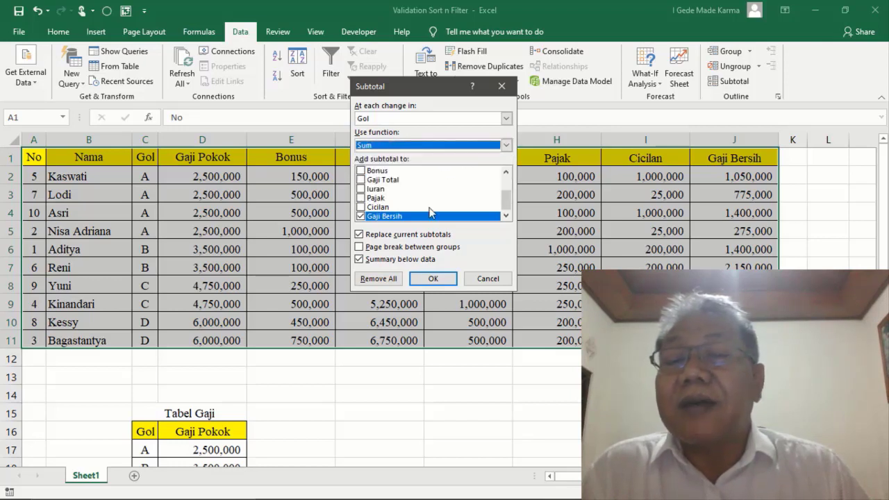
Include Gaji Pokok and Gaji Total alongside Gaji Bersih in the subtotals, and apply them
left_click(361, 180)
scroll(421, 208, "up", 1)
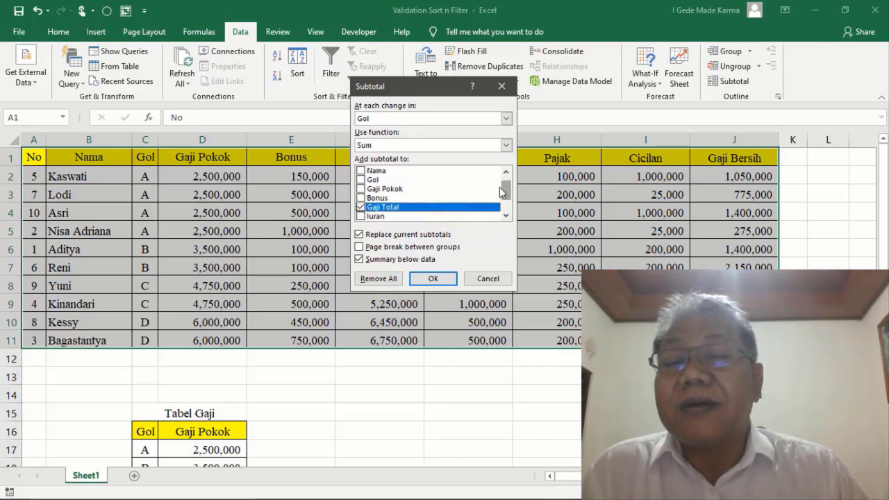
left_click(362, 189)
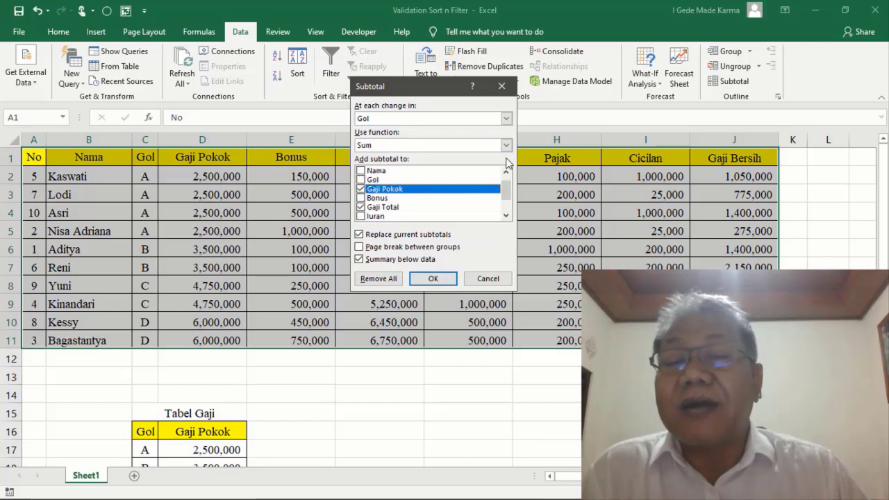
left_click_drag(506, 186, 508, 203)
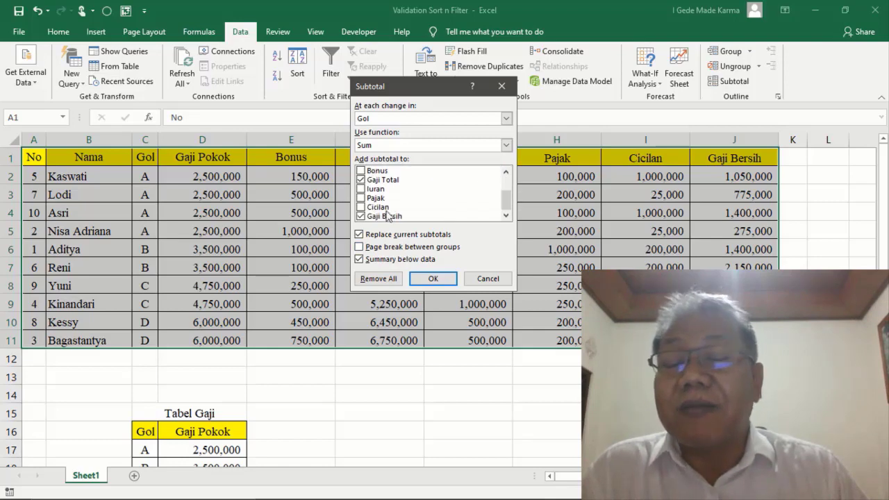
key("Return")
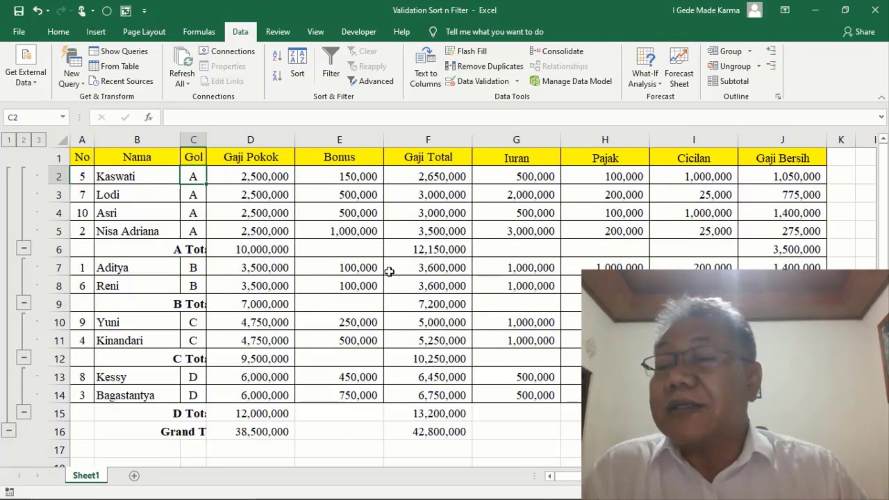
Collapse the Gol A, B, C and D groups so only their subtotal rows and the grand total show
left_click(23, 249)
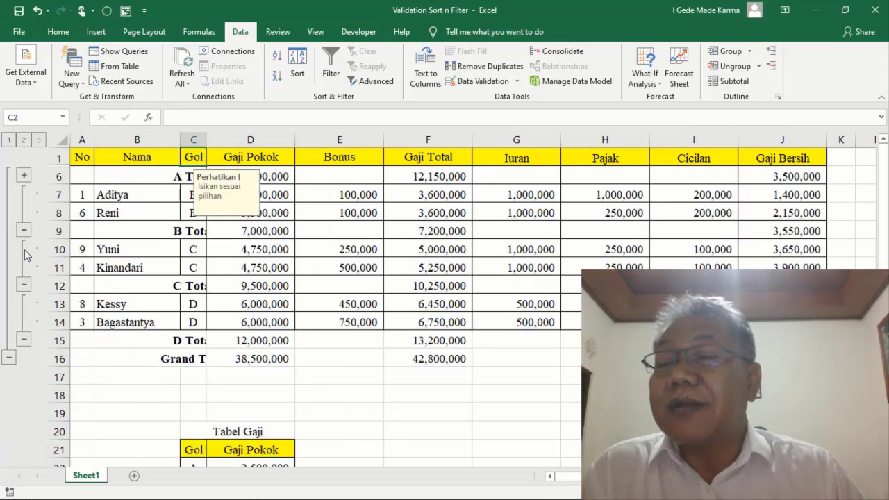
left_click(24, 230)
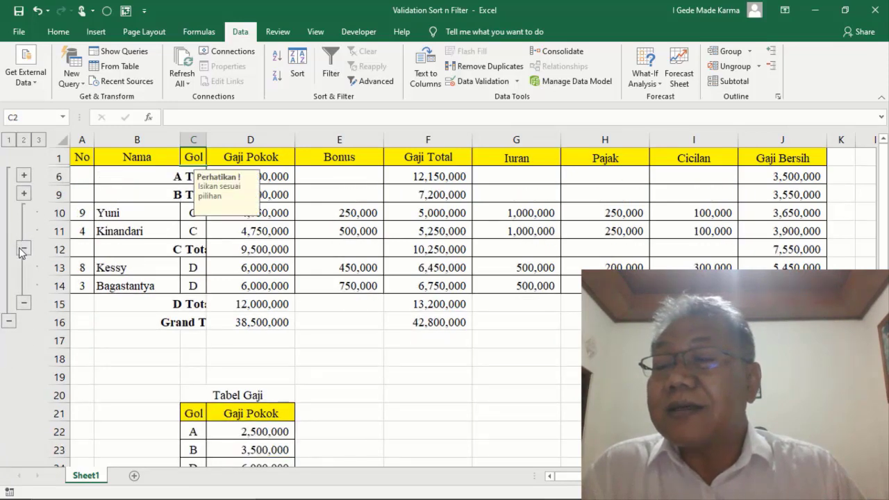
left_click(23, 248)
left_click(24, 267)
left_click(317, 176)
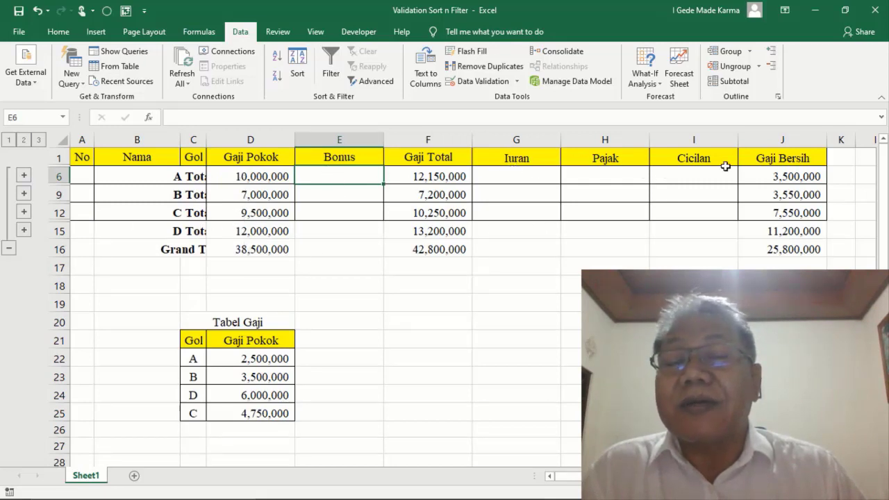
Expand the Gol D, C, B and A groups to show all employee rows again
left_click(24, 231)
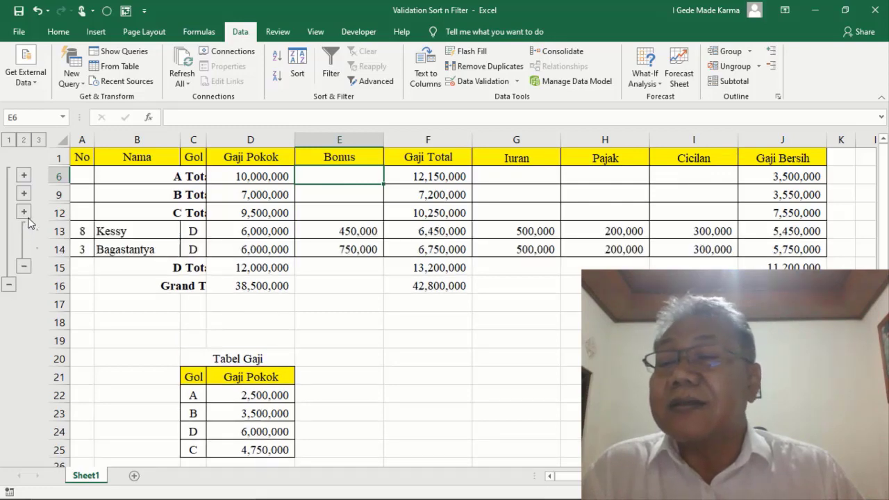
left_click(24, 212)
left_click(25, 193)
left_click(24, 176)
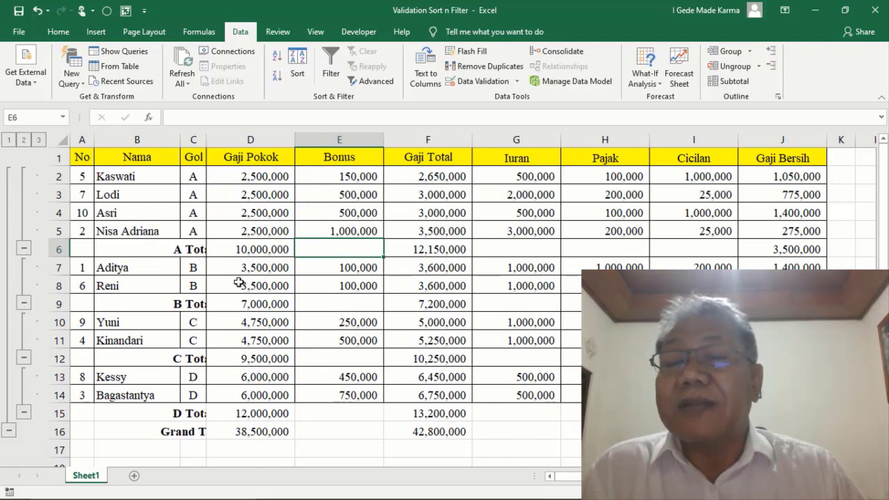
Remove all subtotals and sort the employee table by No from smallest to largest
left_click(734, 81)
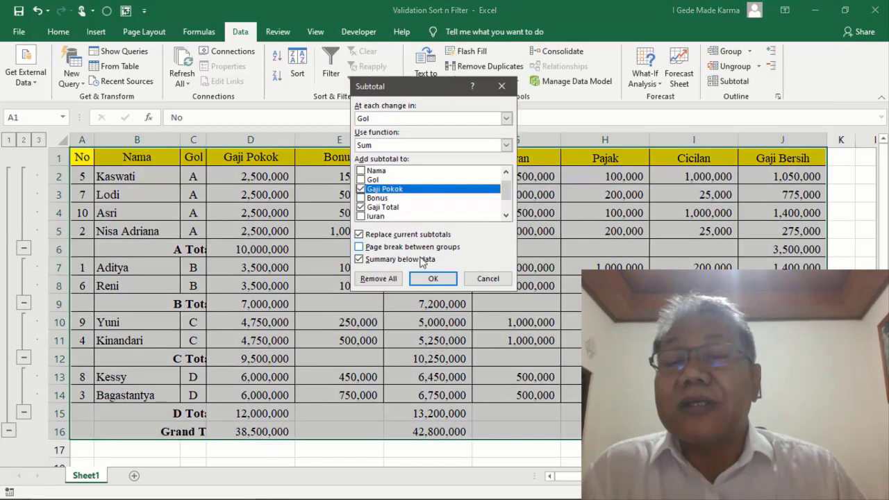
left_click(381, 280)
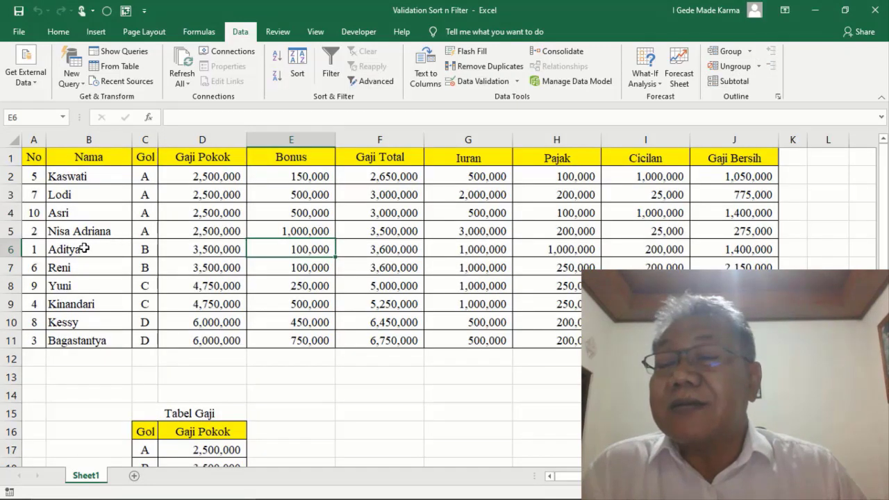
left_click(33, 181)
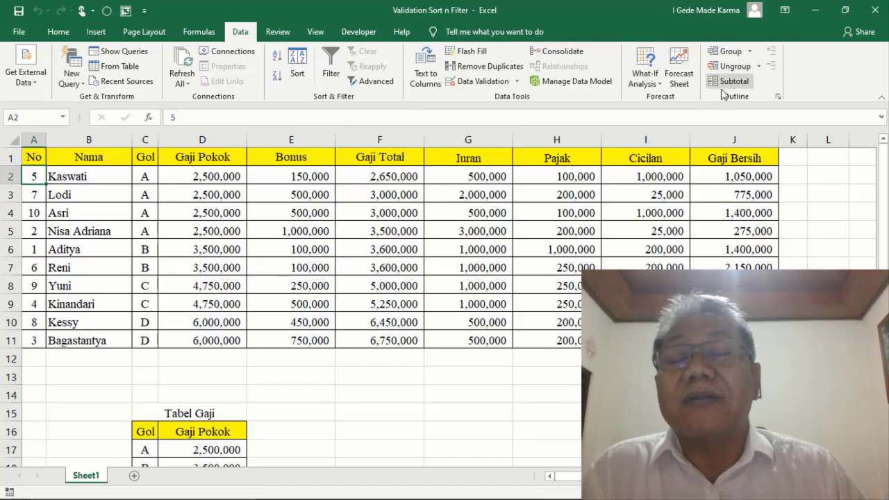
left_click(277, 57)
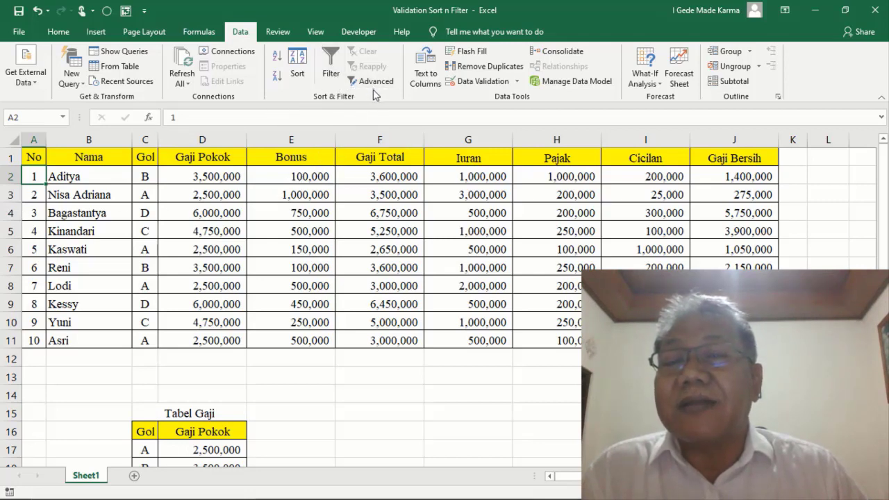
Turn on filtering for the employee table and show only the employees with Gol A
left_click(332, 61)
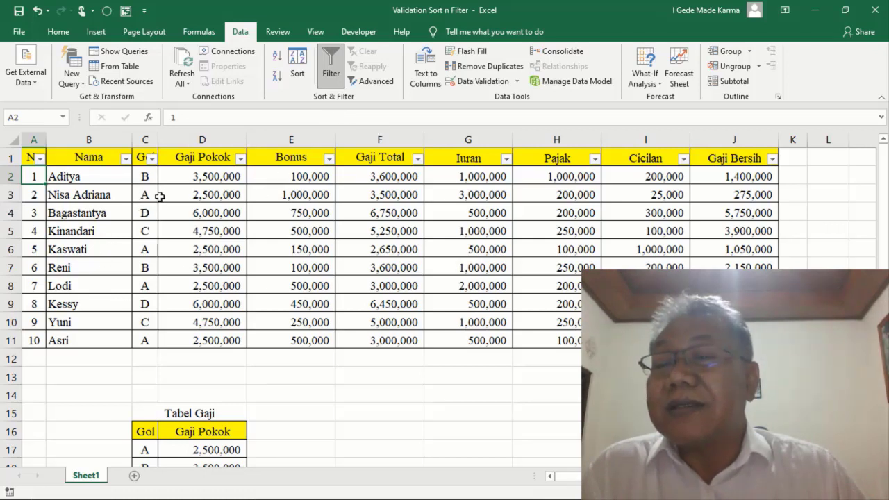
left_click(152, 159)
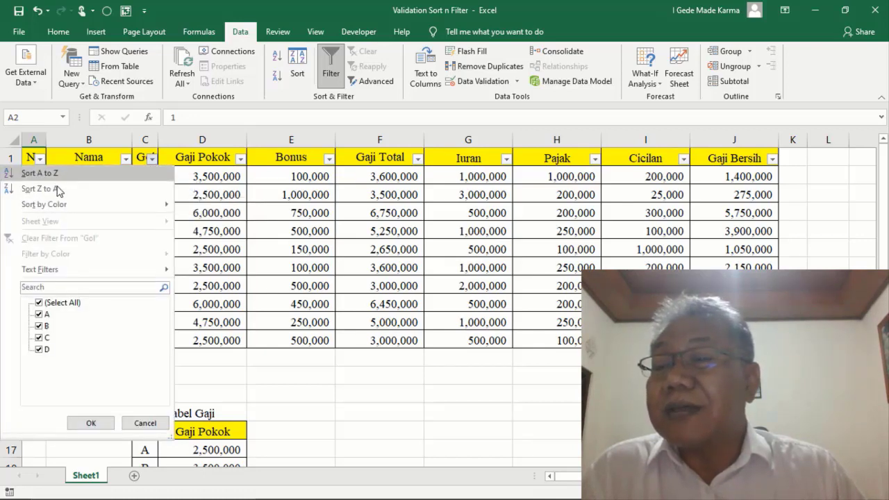
left_click(40, 303)
left_click(43, 314)
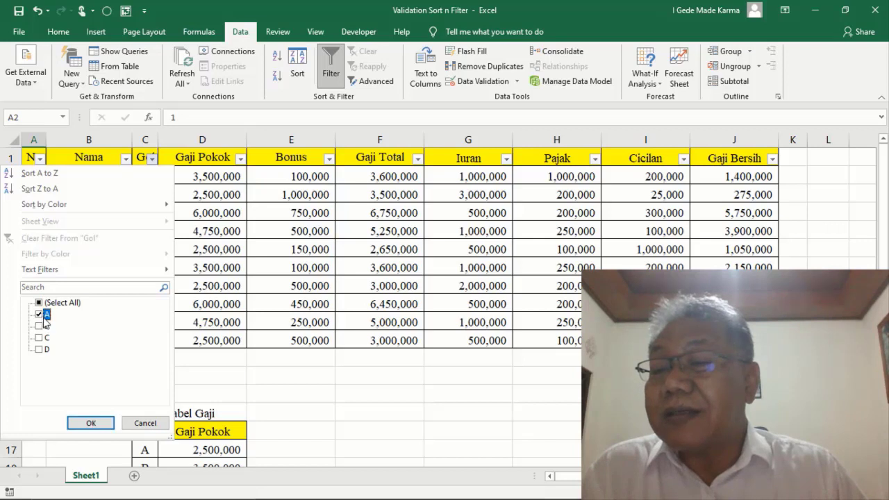
left_click(91, 422)
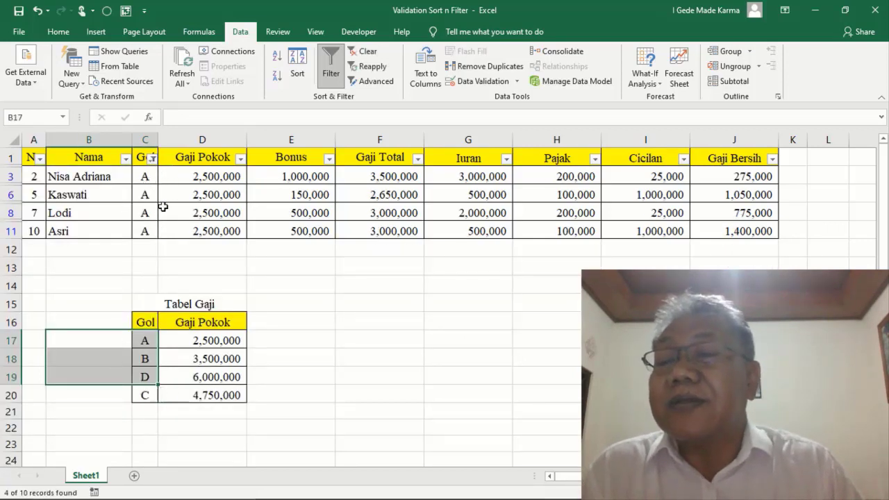
Remove the Gol filter from the employee table and turn filtering on again for its header row
left_click(332, 60)
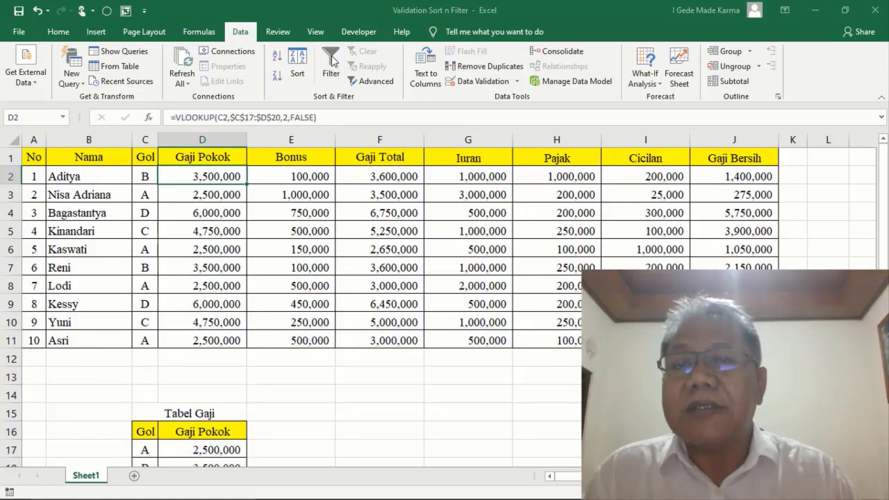
left_click(332, 60)
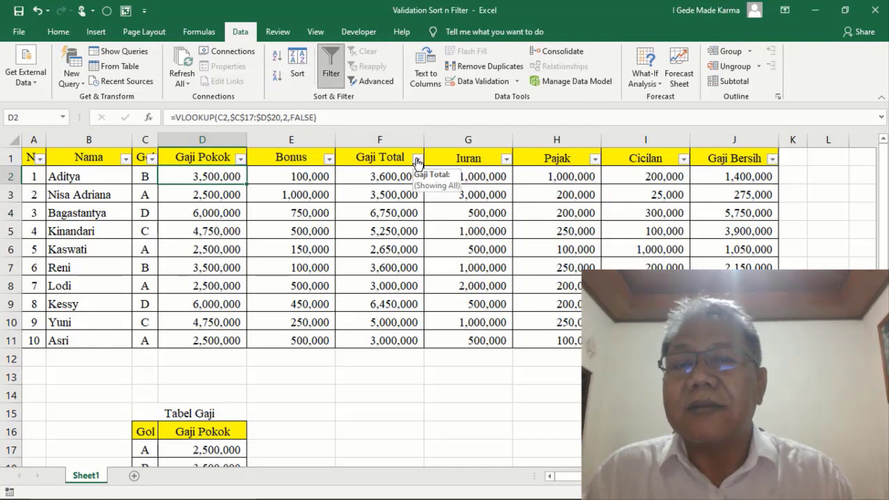
Filter the employee table to rows whose Gaji Total is between 3000000 and 5500000
left_click(418, 160)
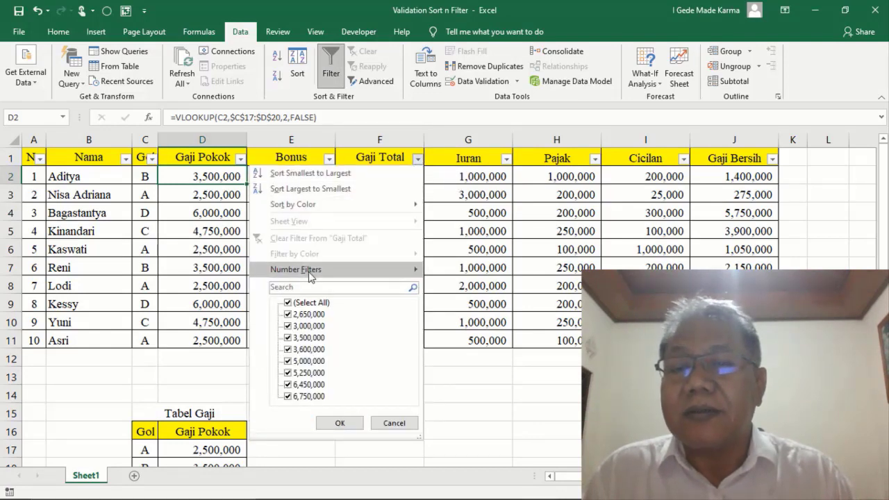
mouse_move(311, 274)
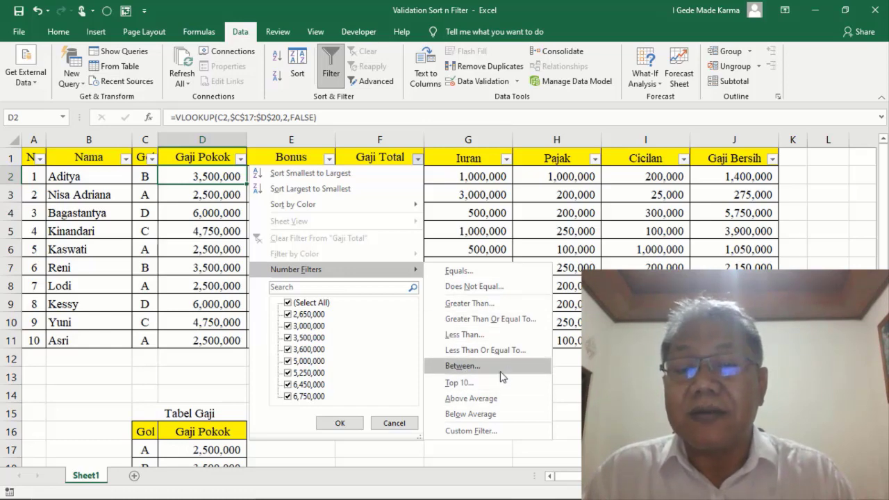
left_click(479, 373)
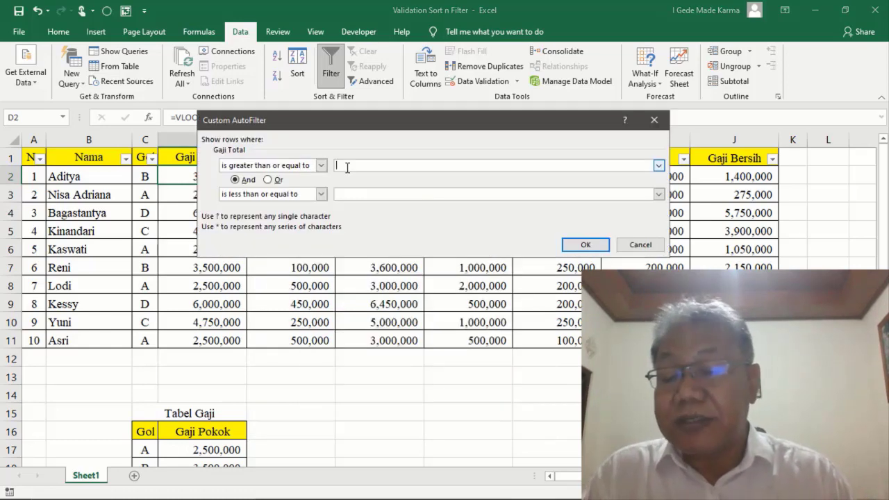
type("3000000")
left_click(351, 195)
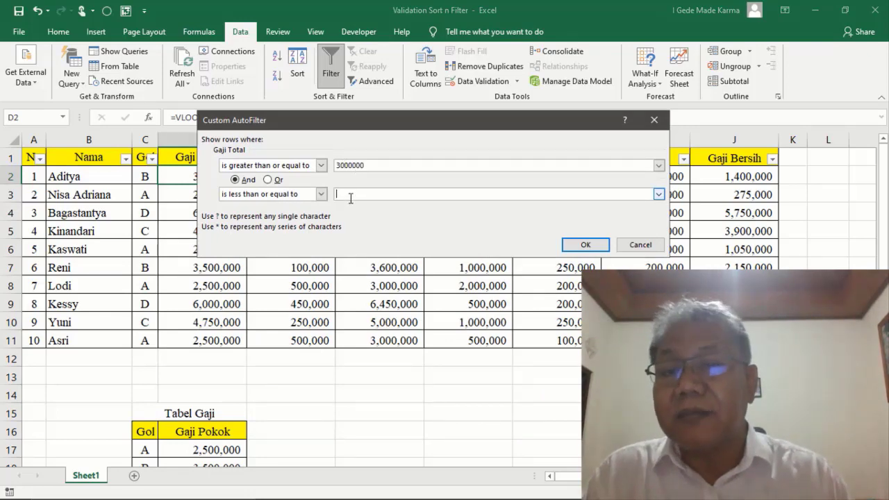
type("5500000")
key("Return")
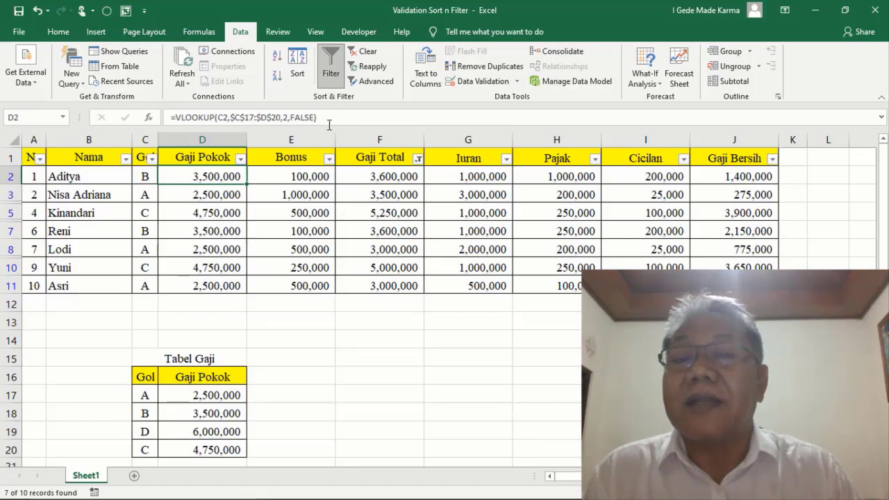
Remove the Gaji Total filter, turn filtering on again and show only the employees with Gol A
left_click(330, 66)
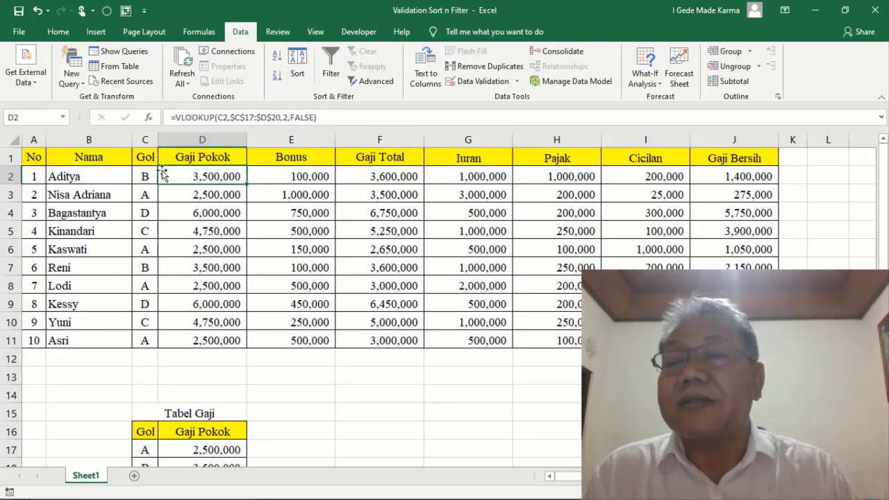
left_click(331, 66)
left_click(152, 159)
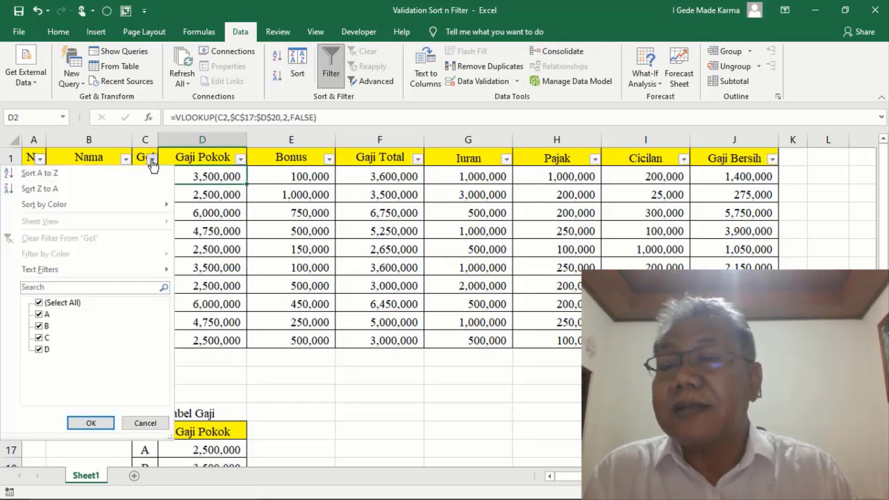
left_click(38, 303)
left_click(39, 314)
left_click(90, 423)
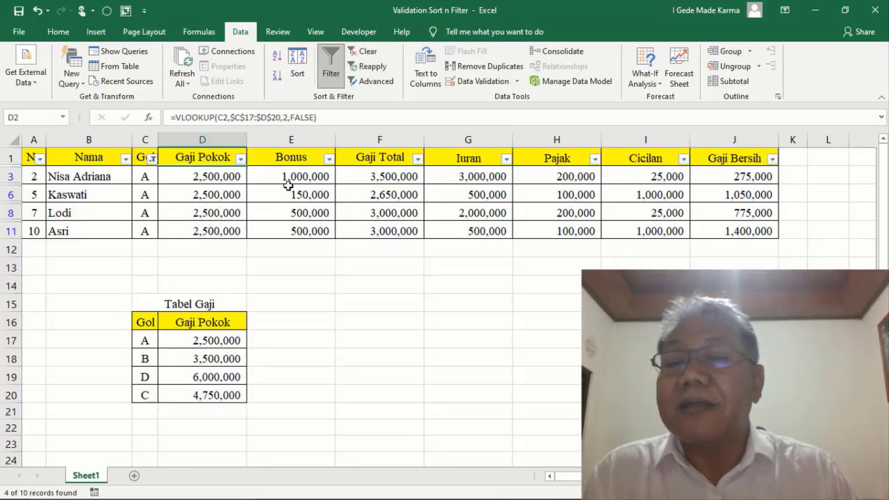
Narrow the filtered employee rows to a Bonus of 500,000 and an Iuran of 500,000
left_click(329, 161)
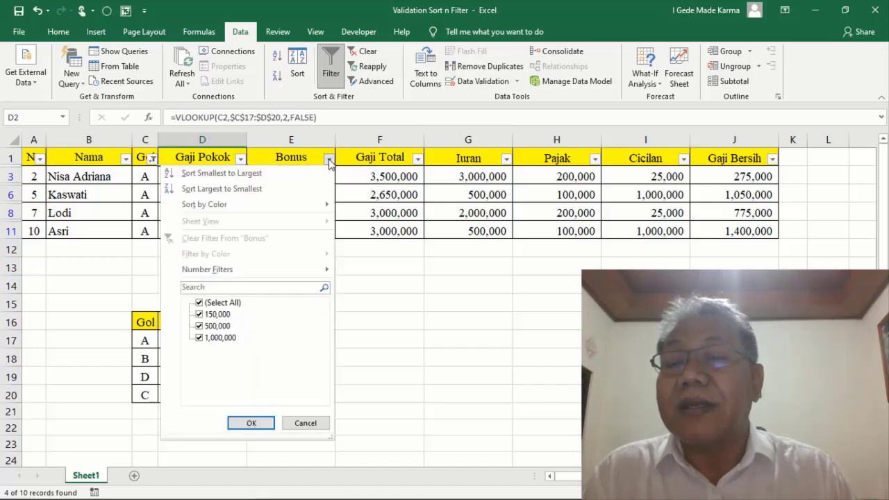
left_click(208, 301)
left_click(209, 325)
left_click(250, 423)
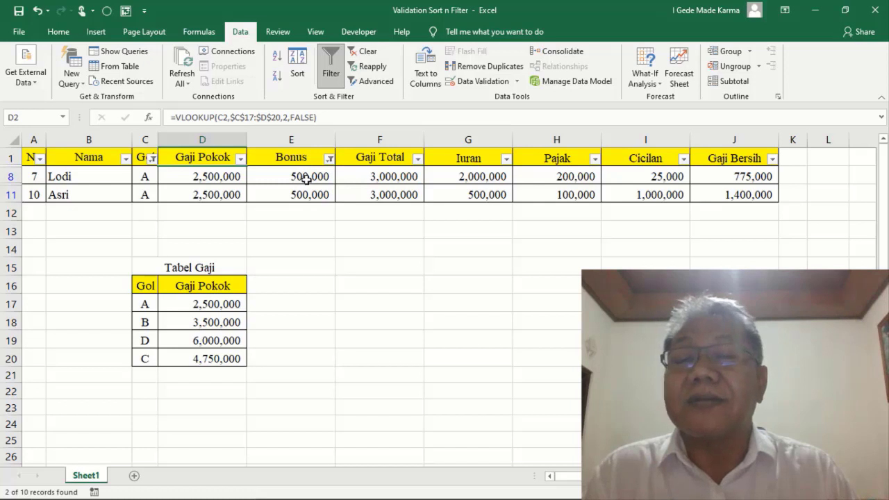
left_click(507, 159)
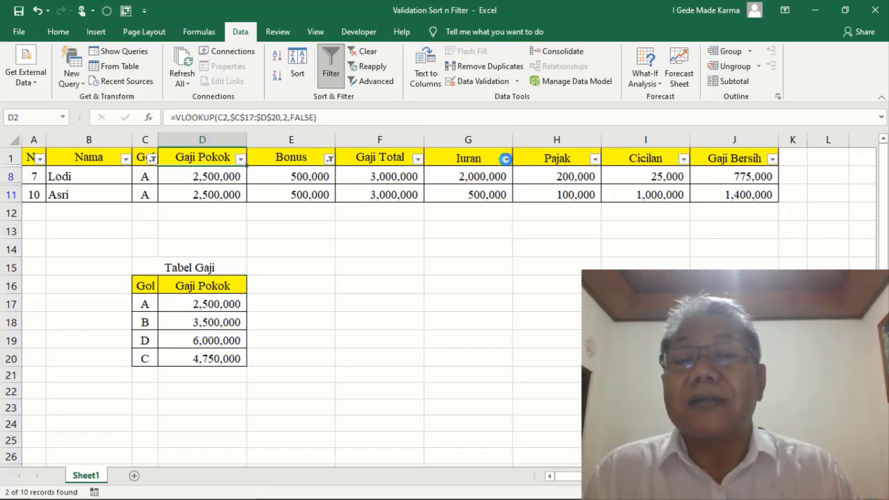
left_click(376, 303)
left_click(376, 314)
left_click(428, 423)
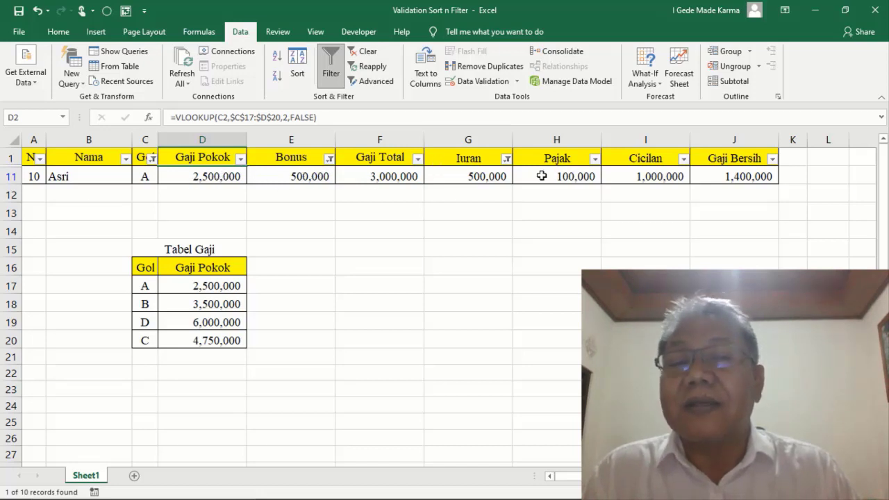
Turn off filtering for the employee table to show all its rows
left_click(331, 66)
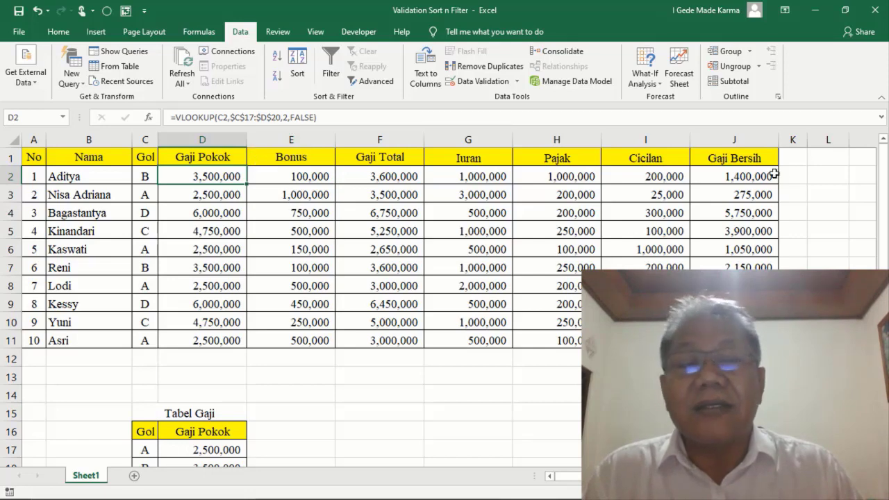
mouse_move(885, 186)
left_mouse_down()
mouse_move(885, 197)
mouse_move(885, 186)
left_mouse_up()
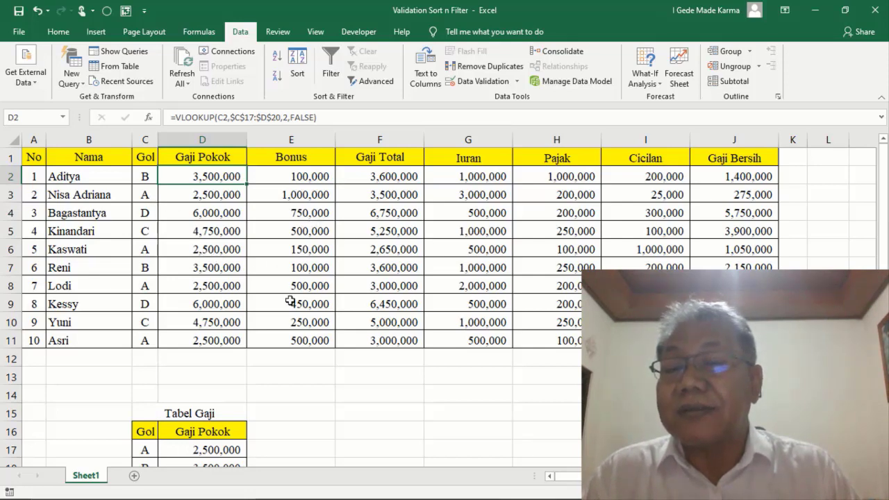
left_click_drag(879, 200, 879, 200)
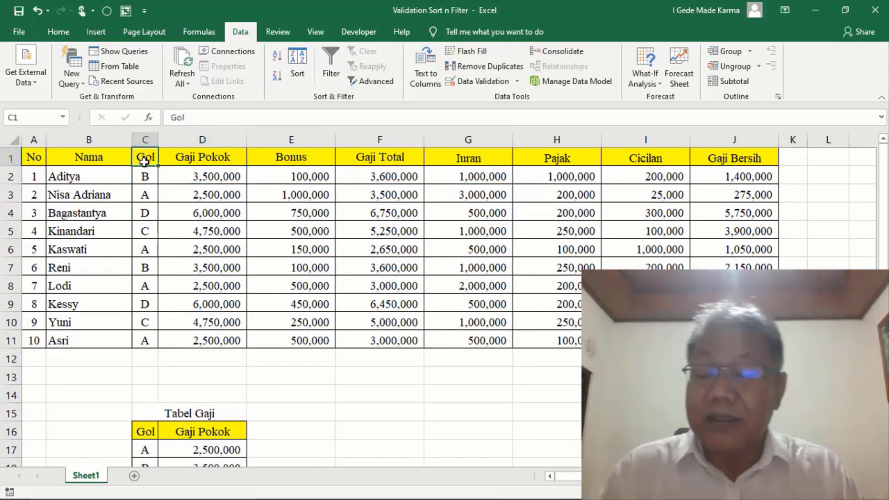
Copy the Gol and Bonus column headers of the employee table into cells F16 and G16 as criteria headings
key("ctrl+c")
left_click(365, 430)
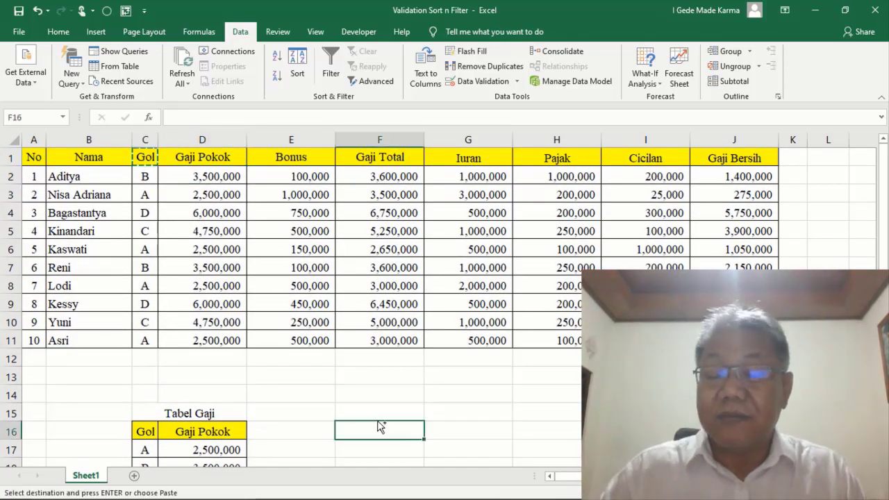
key("ctrl+v")
left_click(291, 158)
key("ctrl+v")
left_click(463, 432)
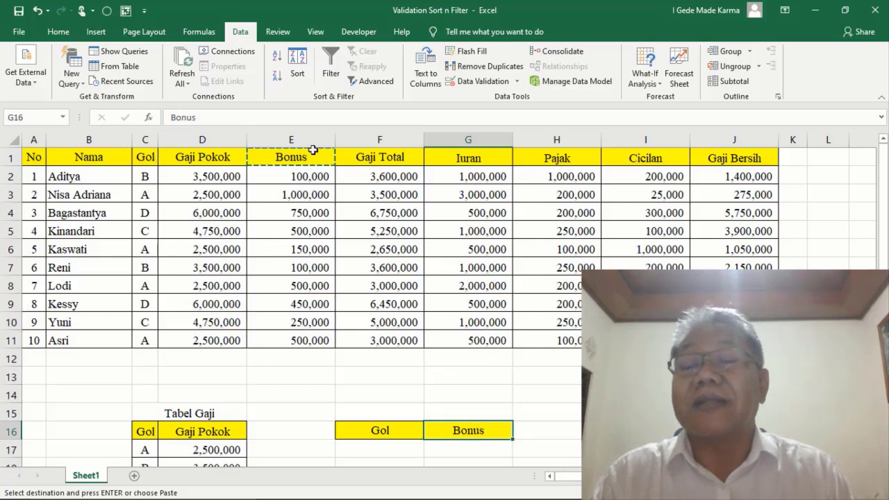
scroll(417, 368, "down", 2)
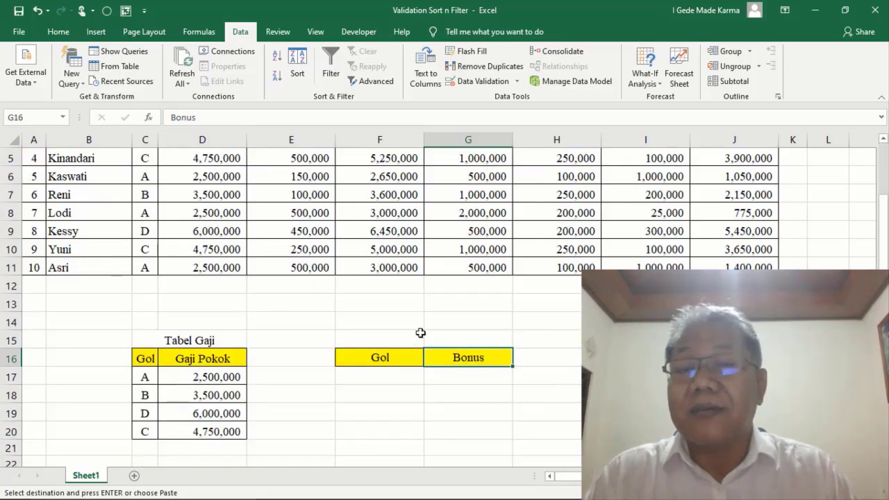
scroll(880, 246, "up", 2)
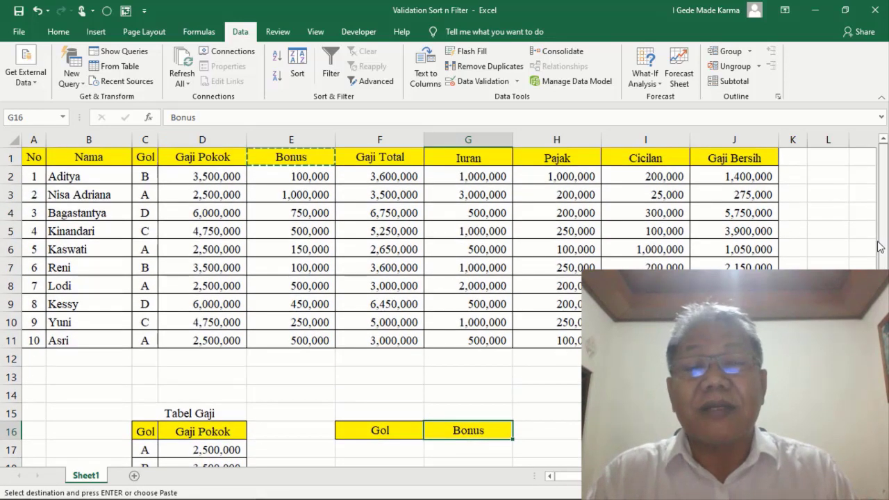
Enter A as the Gol criterion in cell F17
left_click(393, 448)
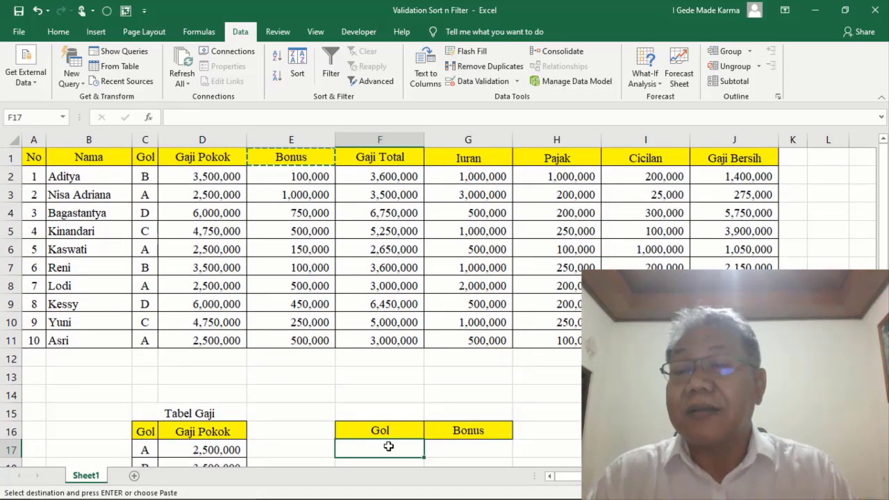
type("A")
key("Return")
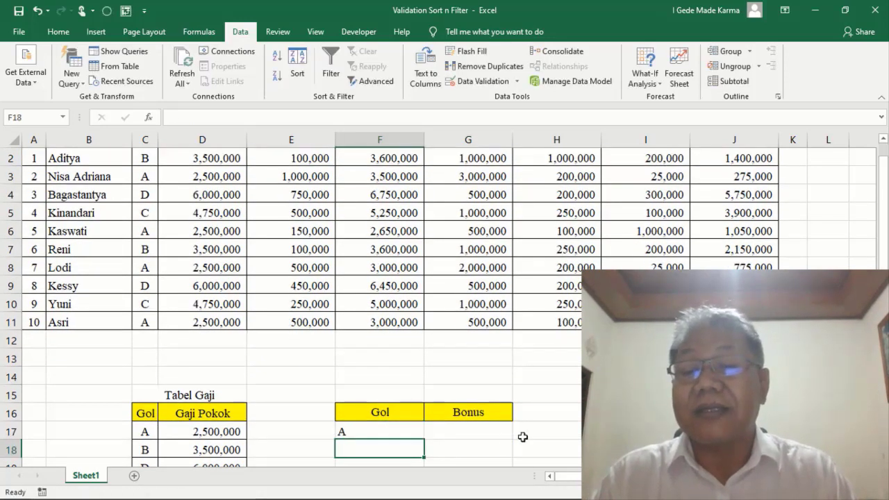
key("Up")
scroll(883, 157, "up", 1)
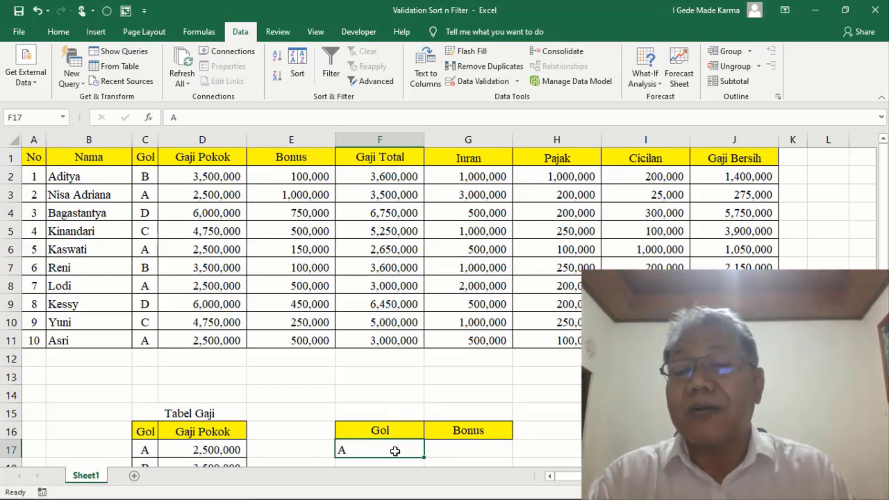
Apply an in-place Advanced Filter to the list range A1:J11 using the criteria range F16:F17
left_click(375, 82)
left_click_drag(410, 122, 414, 166)
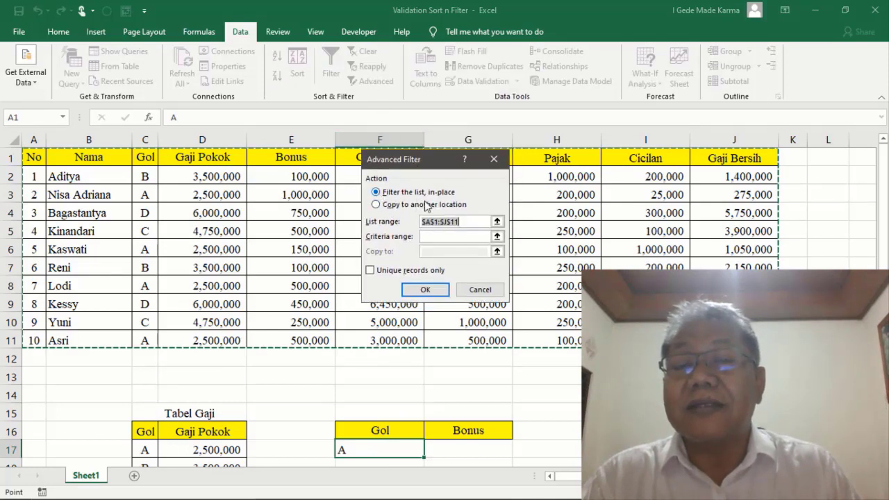
left_click(376, 205)
left_click(376, 192)
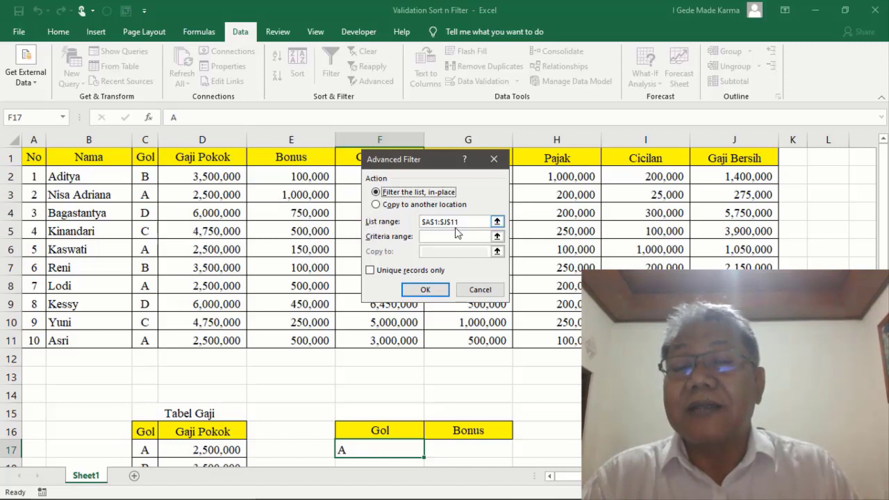
left_click(496, 222)
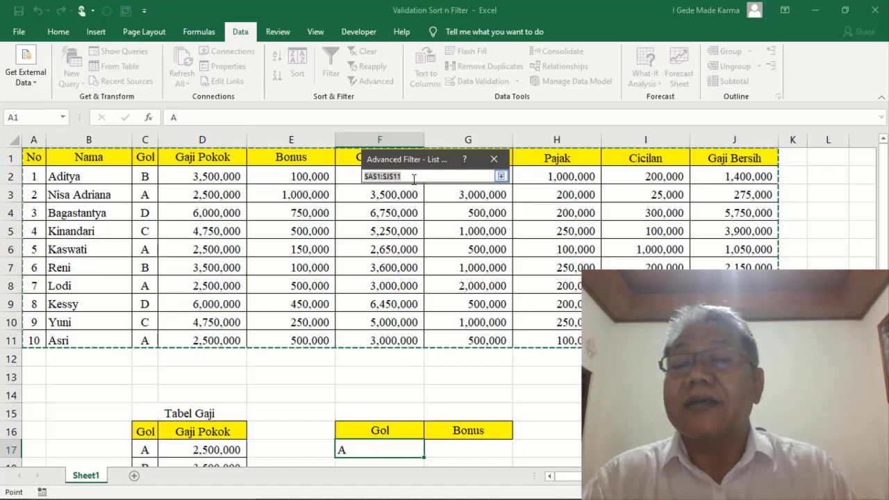
left_click(500, 177)
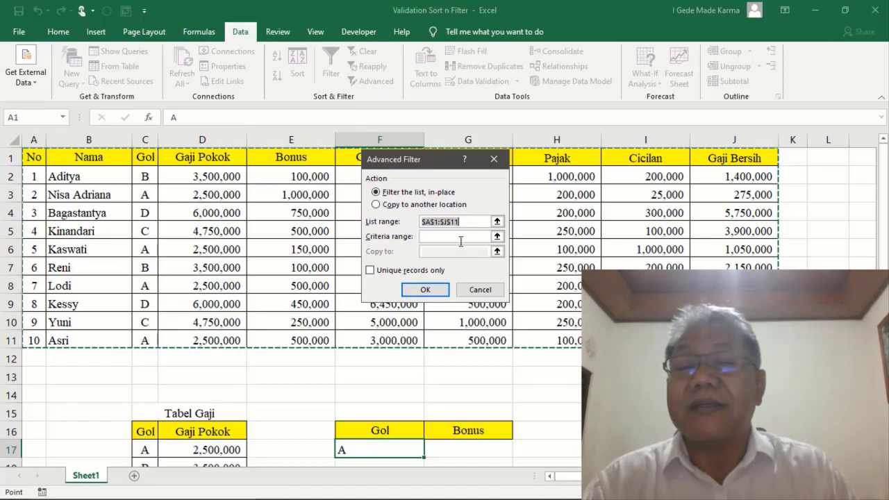
left_click(498, 236)
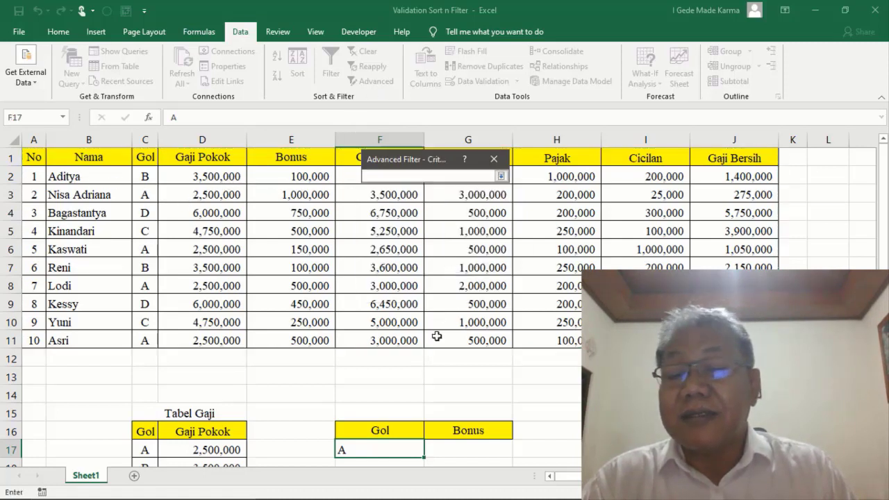
left_click_drag(402, 425, 381, 448)
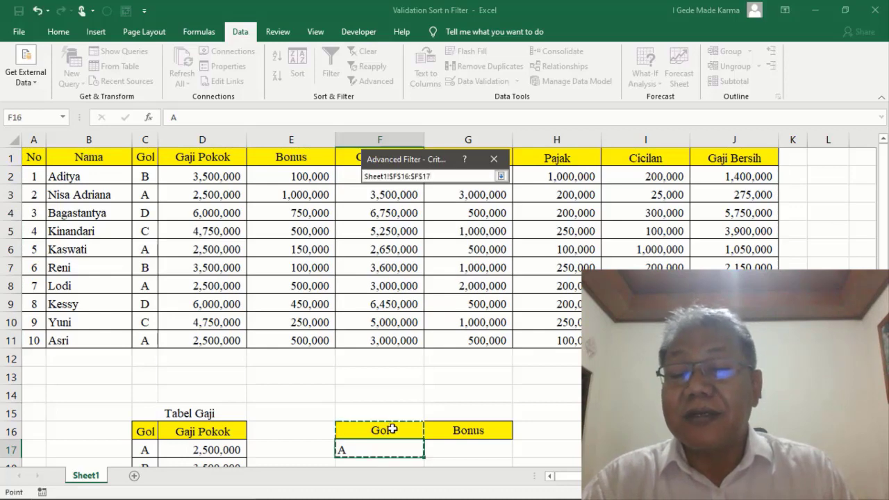
left_click(500, 177)
left_click(423, 291)
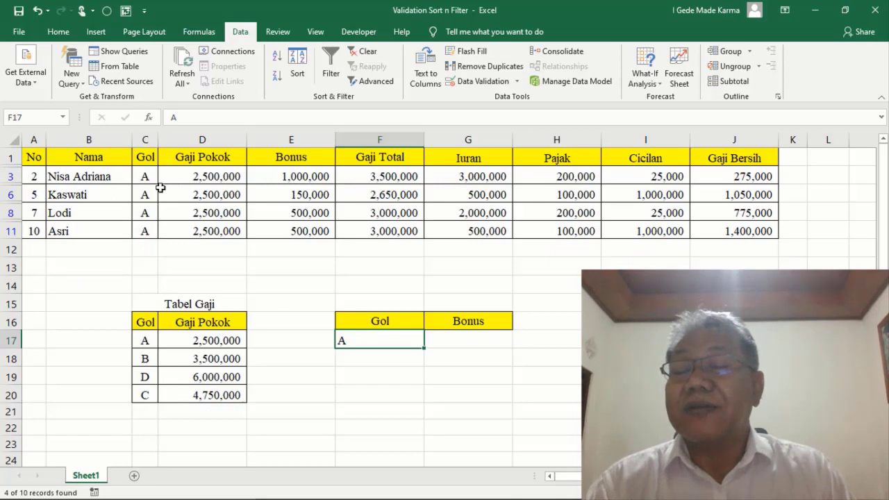
Clear the filter from the employee table and enter B as a second Gol criterion in cell F18
left_click(363, 53)
mouse_move(882, 255)
left_mouse_down()
mouse_move(882, 272)
mouse_move(882, 244)
left_mouse_up()
left_click(383, 397)
type("B")
key("Return")
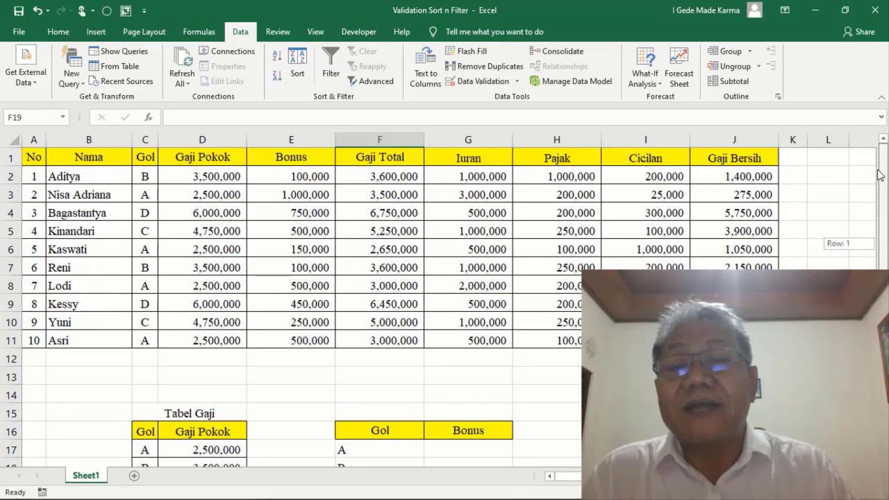
Apply an in-place Advanced Filter to the employee table with the criteria range F16:F18, and clear it again
left_click(369, 83)
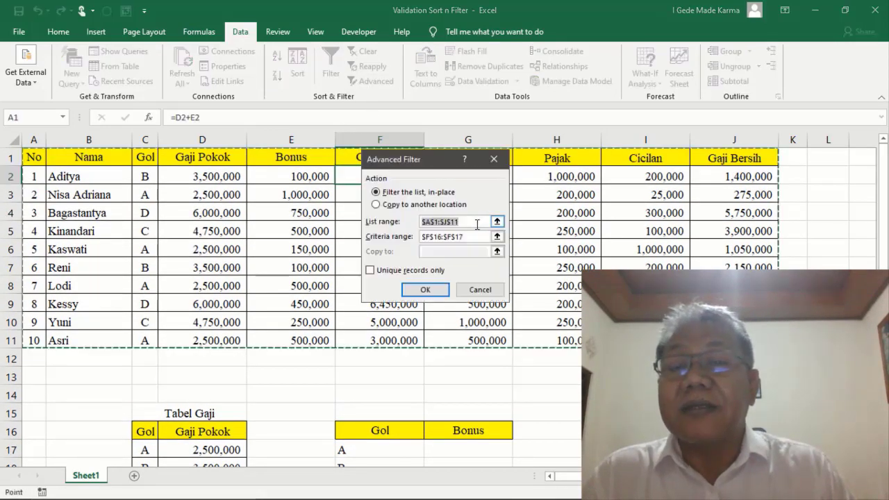
left_click(490, 237)
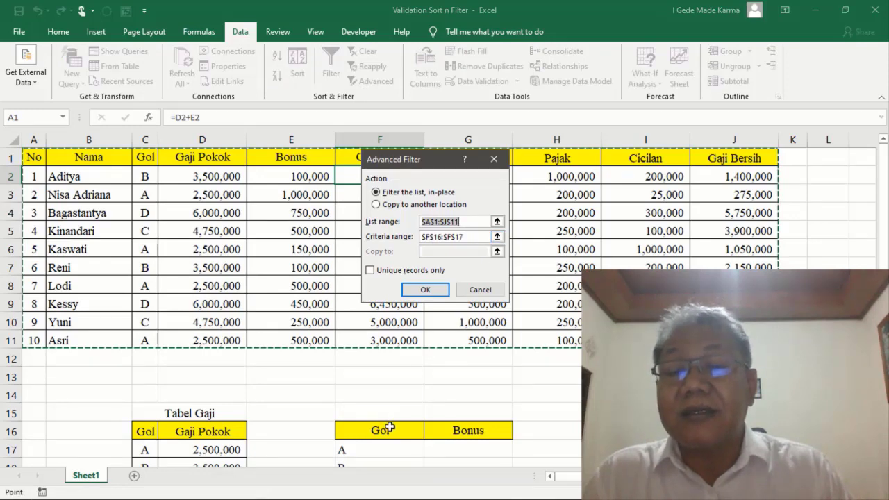
mouse_move(384, 425)
left_mouse_down()
mouse_move(380, 437)
mouse_move(380, 430)
left_mouse_up()
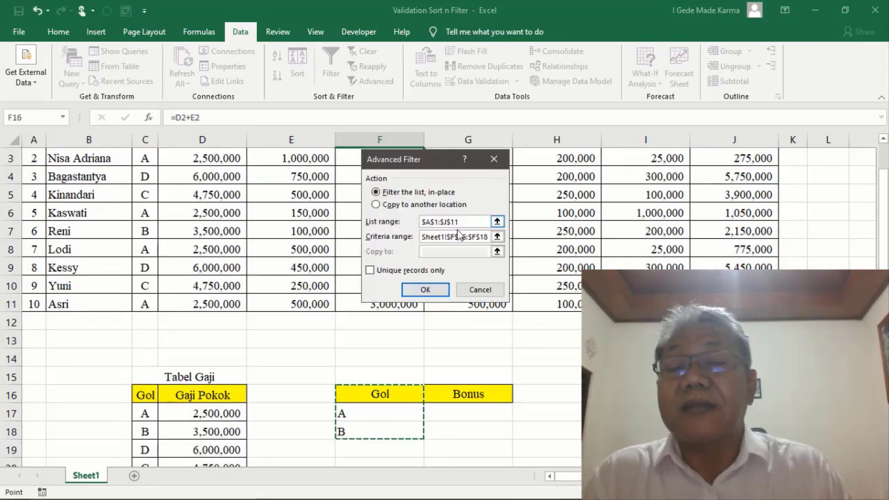
left_click(423, 290)
left_click_drag(882, 180, 880, 156)
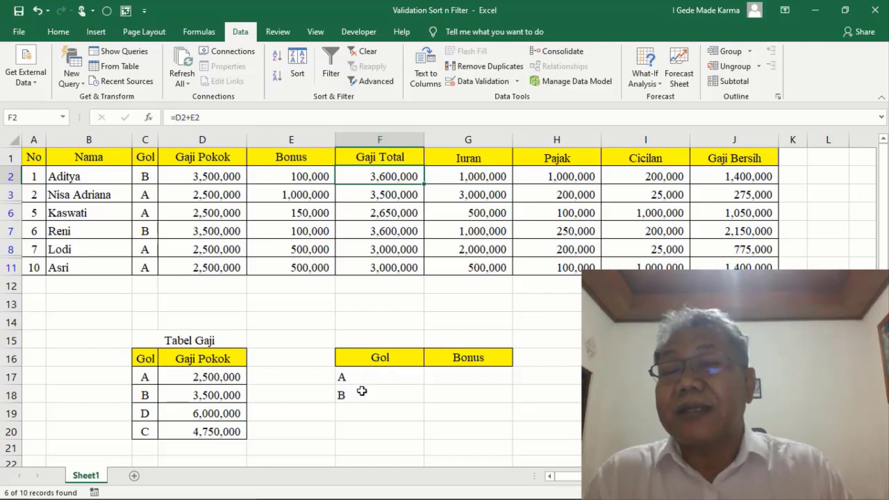
left_click(364, 52)
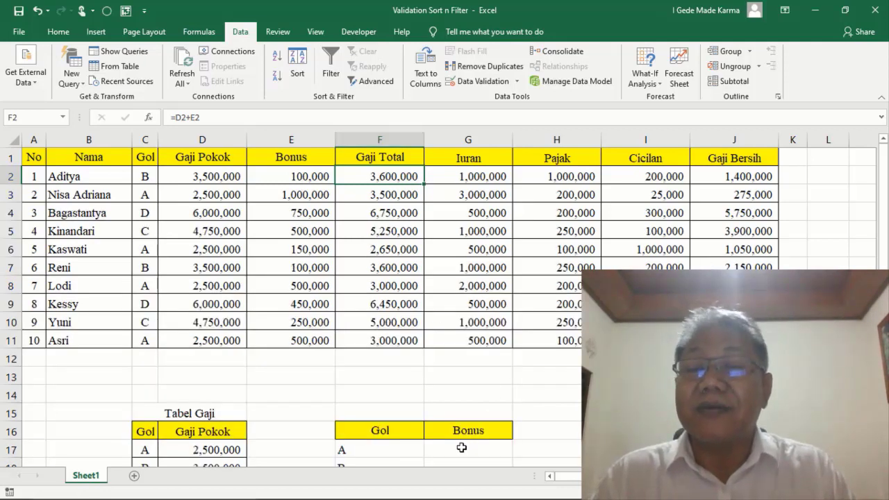
Copy the 500,000 bonus from E8 into G17 as the Bonus criterion and clear the B criterion in F18
left_click(315, 286)
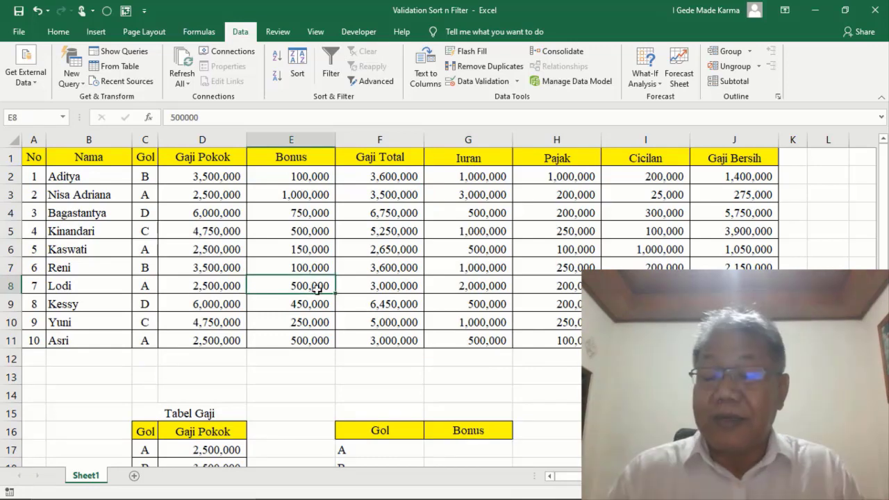
key("ctrl+c")
scroll(323, 297, "down", 2)
left_click(366, 377)
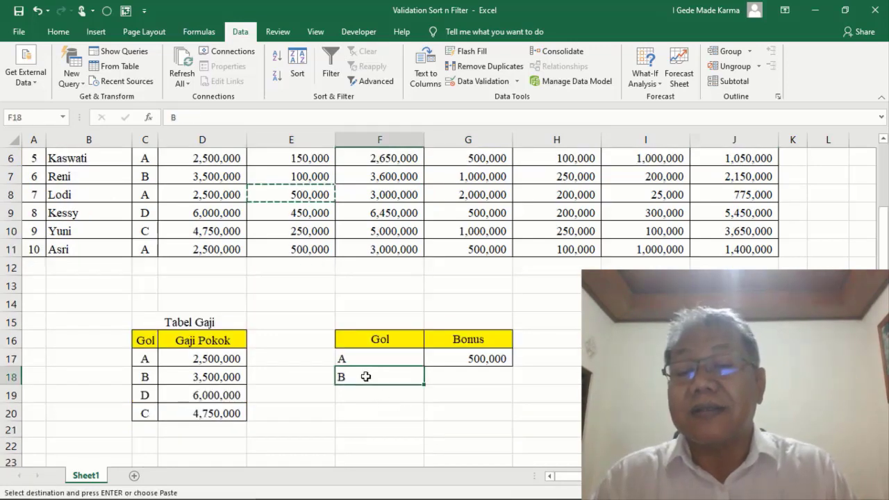
Apply an in-place Advanced Filter to the employee table with the criteria range F16:G17
scroll(366, 377, "up", 2)
left_click(281, 175)
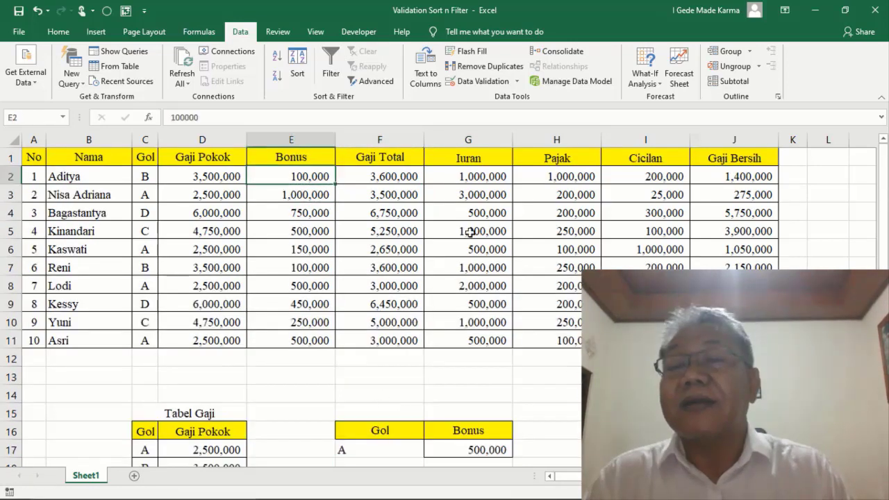
left_click(385, 84)
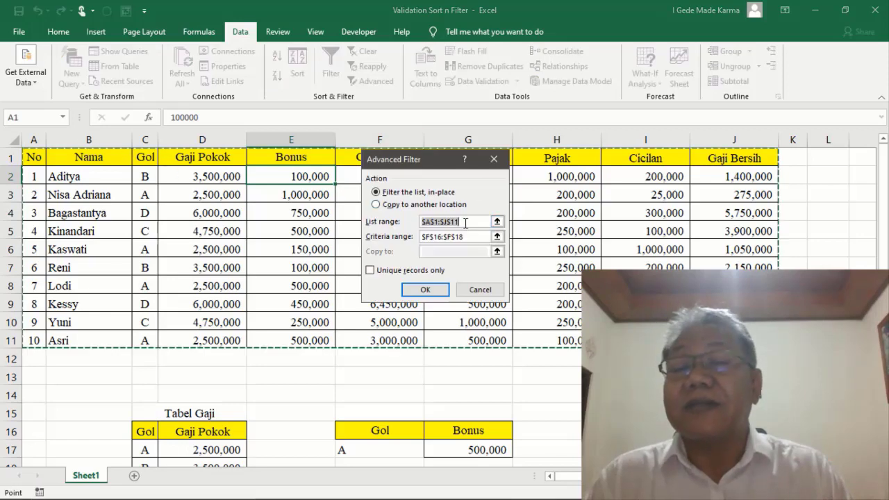
left_click(496, 236)
left_click_drag(373, 410, 444, 423)
key("Return")
left_click(426, 290)
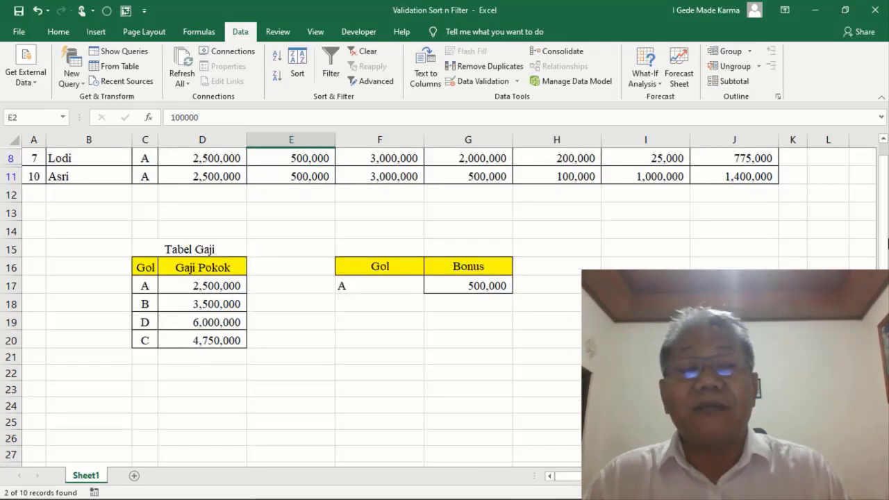
scroll(722, 208, "up", 1)
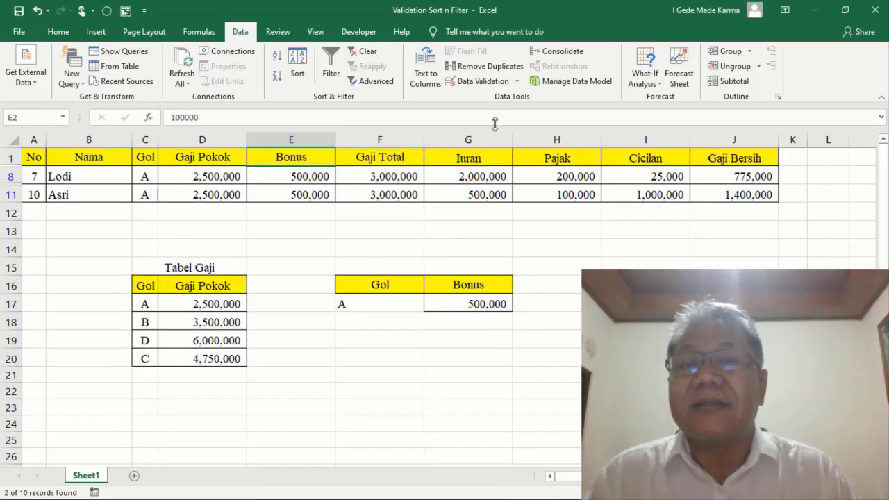
Clear the filter from the employee table and move the A criterion from F17 to F18
left_click(368, 52)
left_click_drag(882, 167, 883, 229)
left_click(357, 361)
left_click(361, 378)
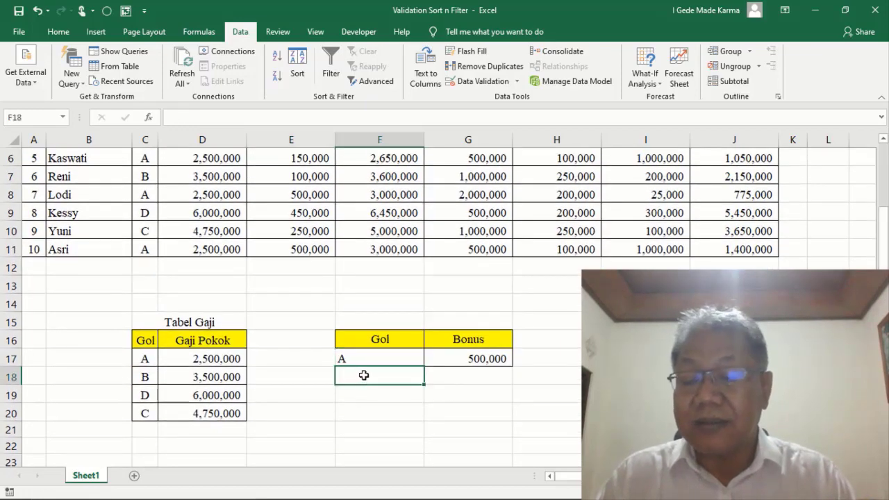
Apply an in-place Advanced Filter to the employee table with the criteria range F16:G18, and clear it again
scroll(412, 334, "up", 2)
left_click(361, 174)
left_click(375, 80)
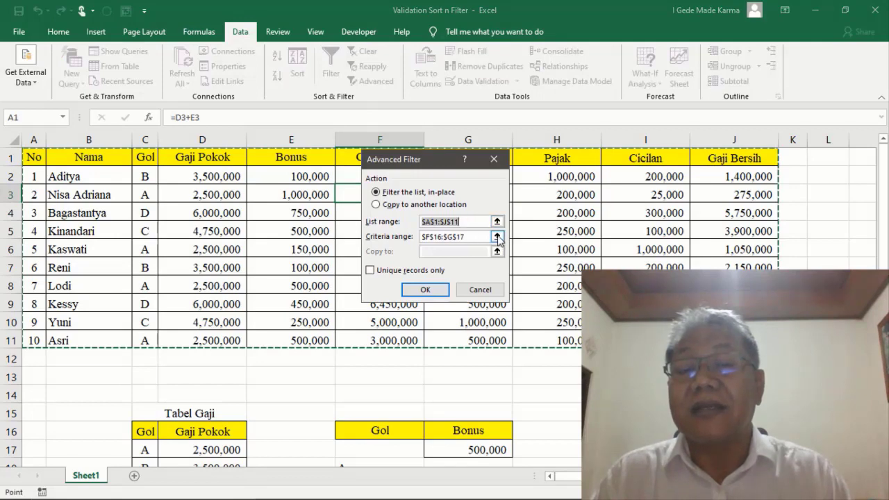
left_click(498, 238)
left_click_drag(380, 431, 446, 458)
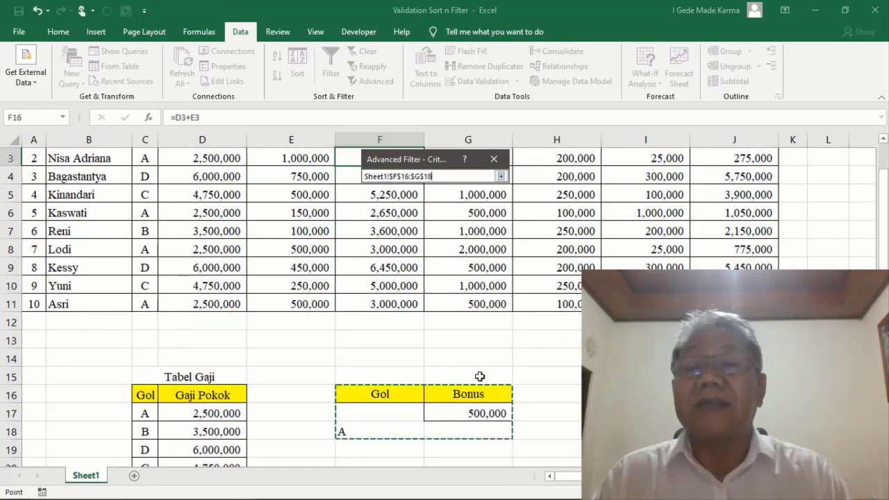
left_click(500, 176)
left_click(420, 290)
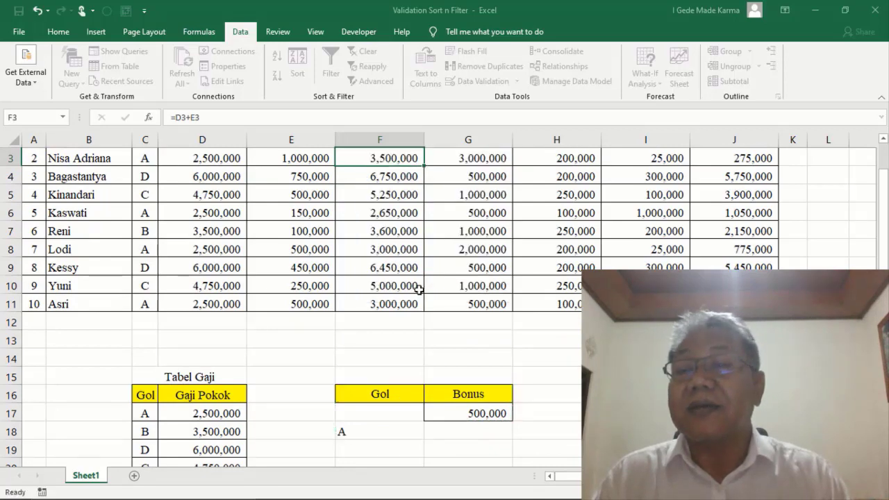
scroll(395, 264, "up", 1)
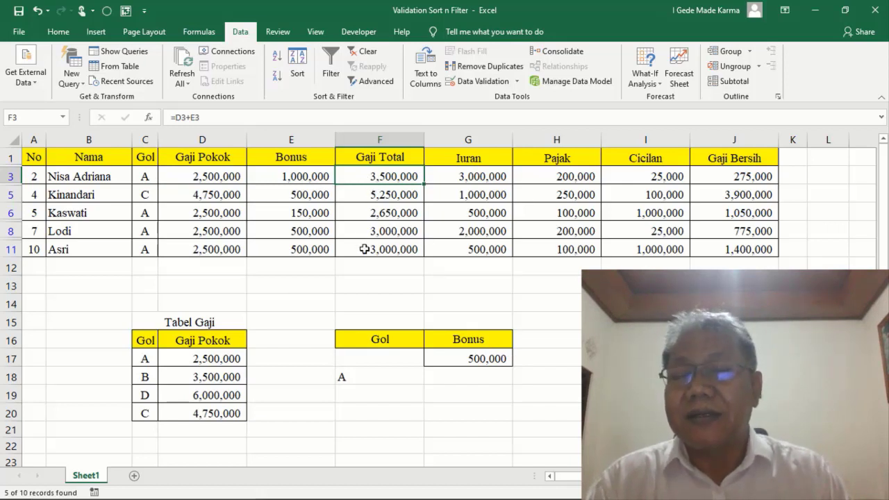
left_click(367, 52)
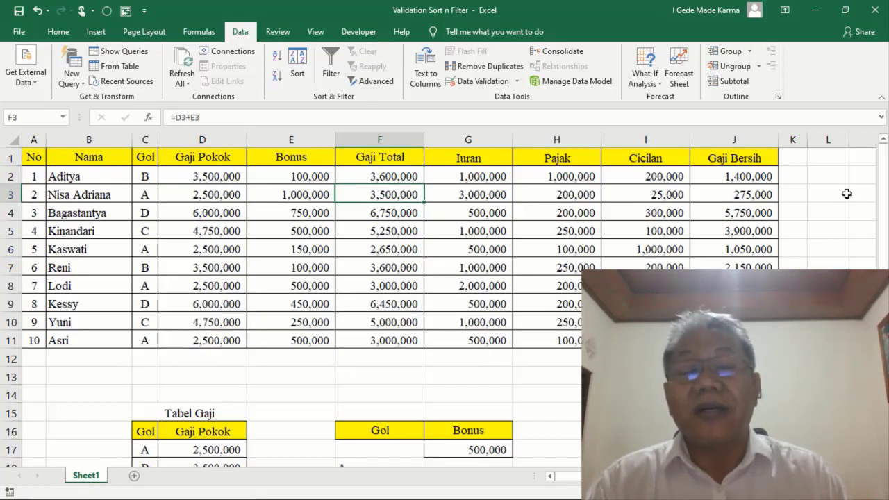
left_click(33, 158)
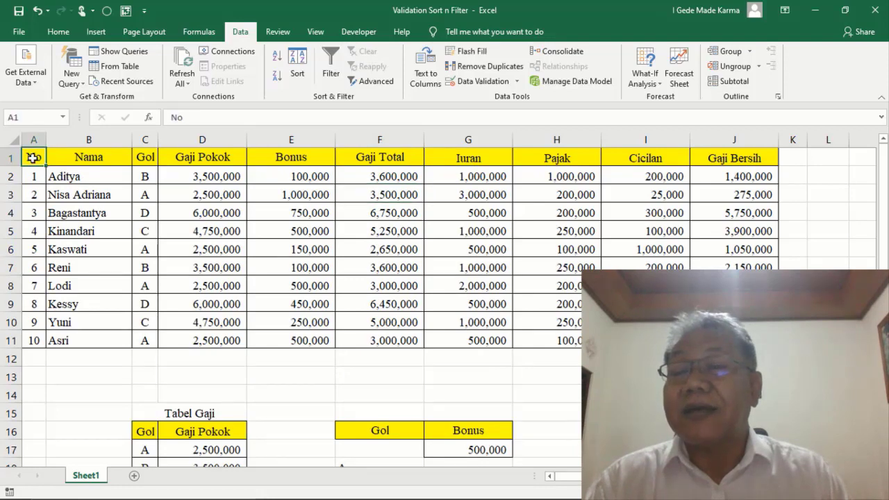
left_click(372, 83)
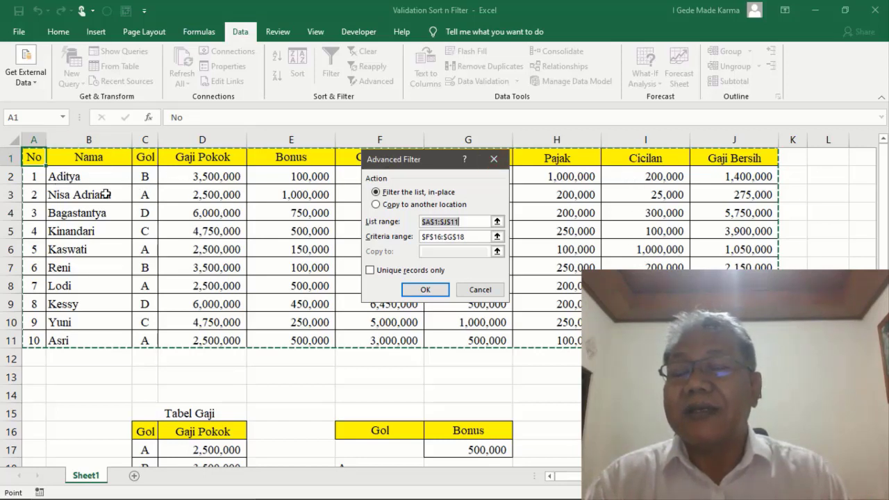
left_click(480, 290)
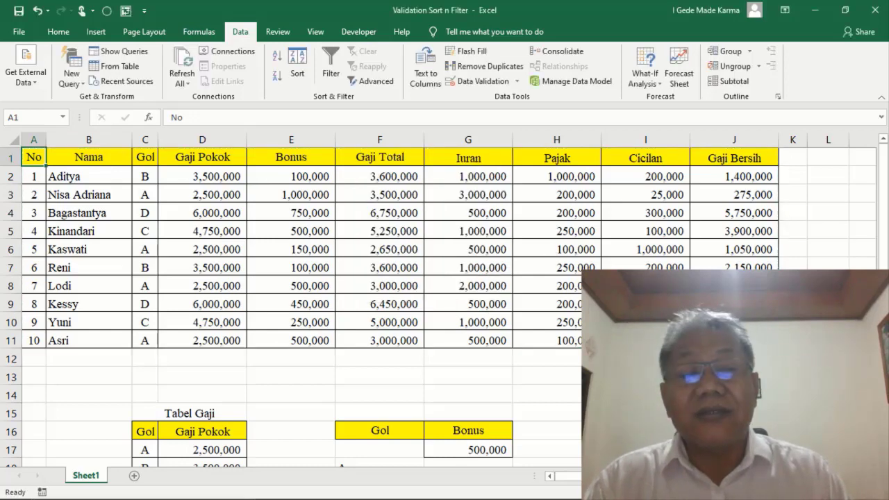
Copy the No, Nama and Gol headers to I16:K16 and the Gaji Bersih header to L16
scroll(444, 306, "down", 1)
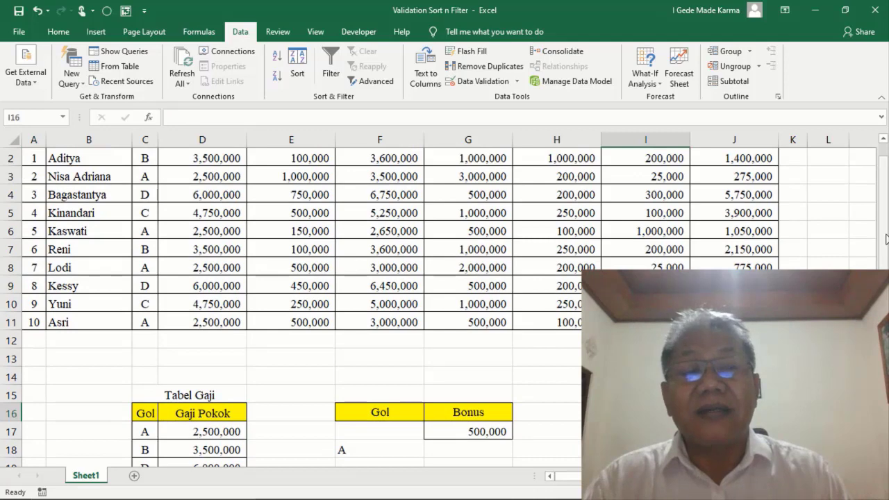
left_click_drag(885, 242, 884, 224)
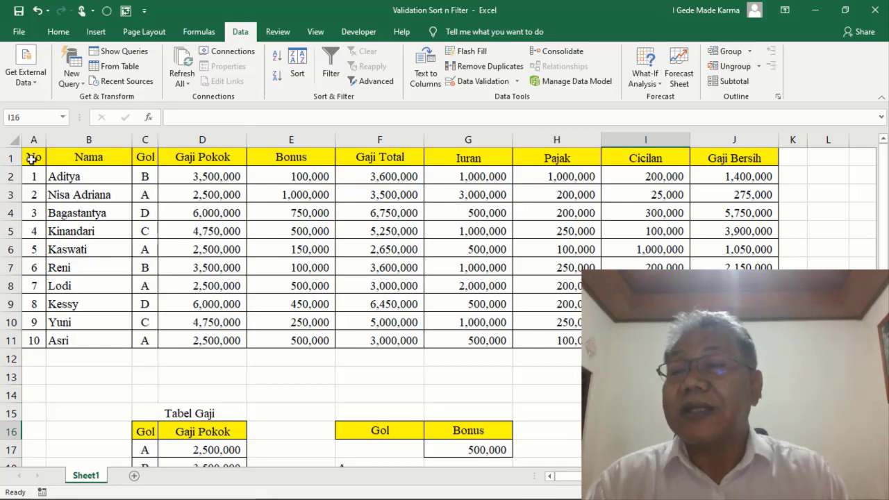
left_click_drag(32, 157, 145, 159)
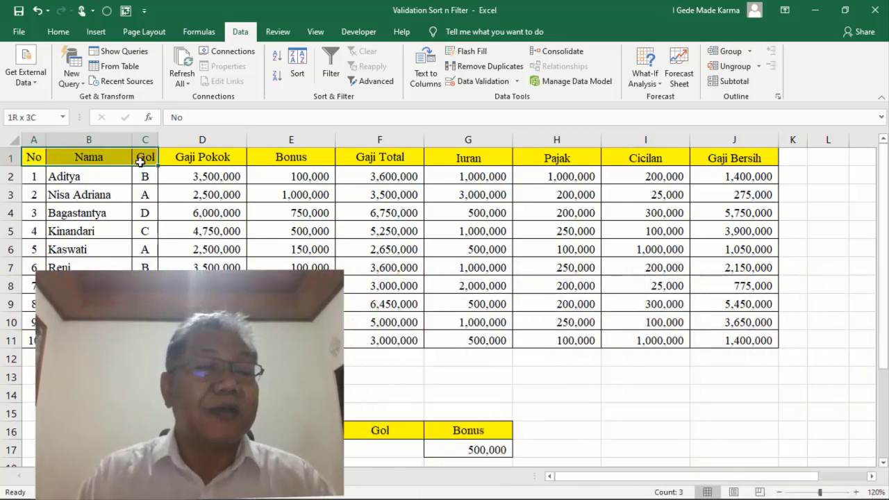
key("ctrl+c")
left_click(638, 438)
key("ctrl+v")
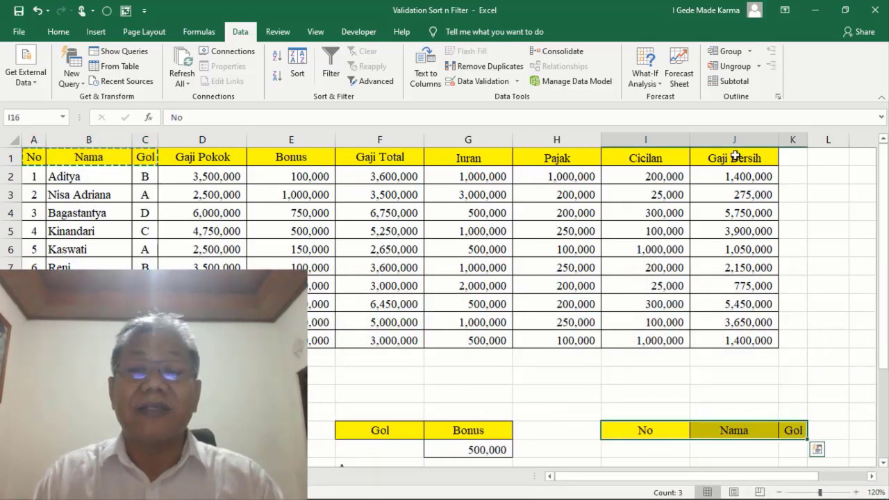
left_click(735, 155)
key("ctrl+c")
left_click(839, 431)
key("ctrl+v")
Run an Advanced Filter on A1:J11 with the criteria range F16:G18, copying the matching records to the headers in I16:L16
left_click(291, 177)
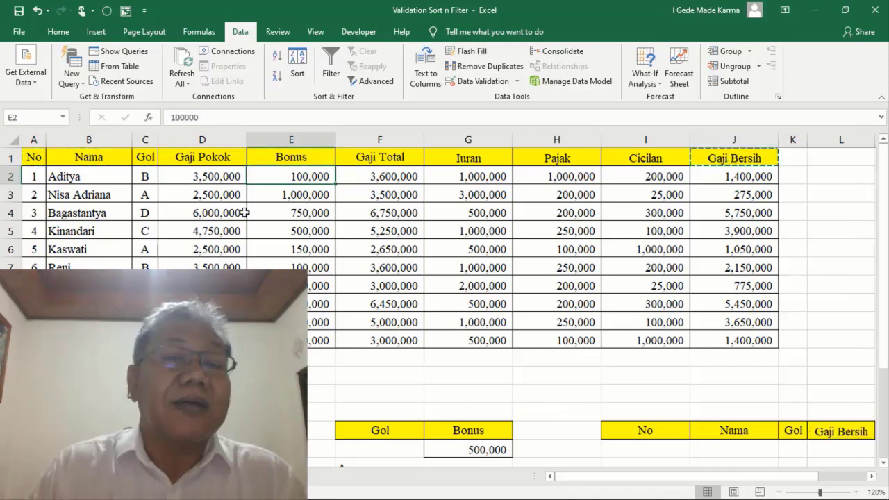
left_click(369, 81)
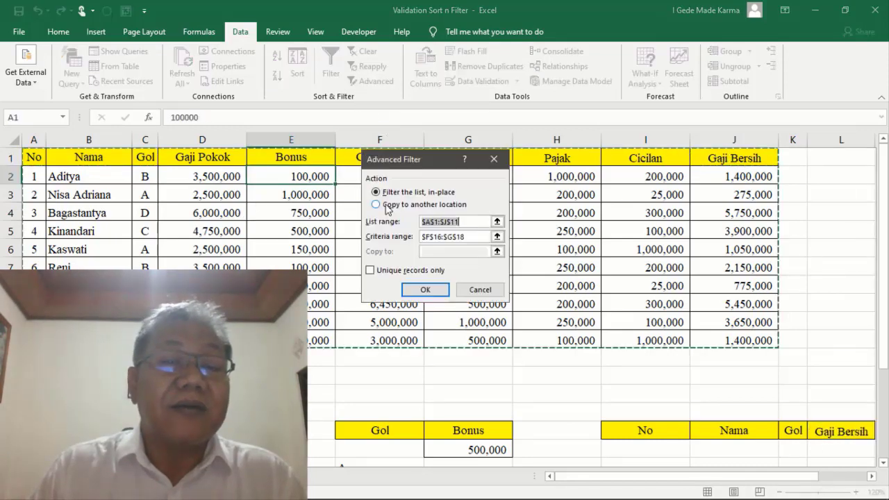
left_click(387, 205)
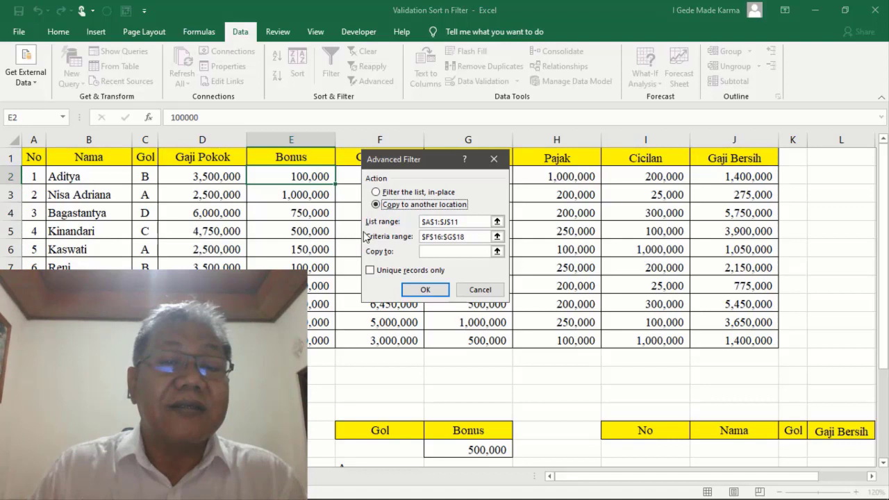
left_click(477, 221)
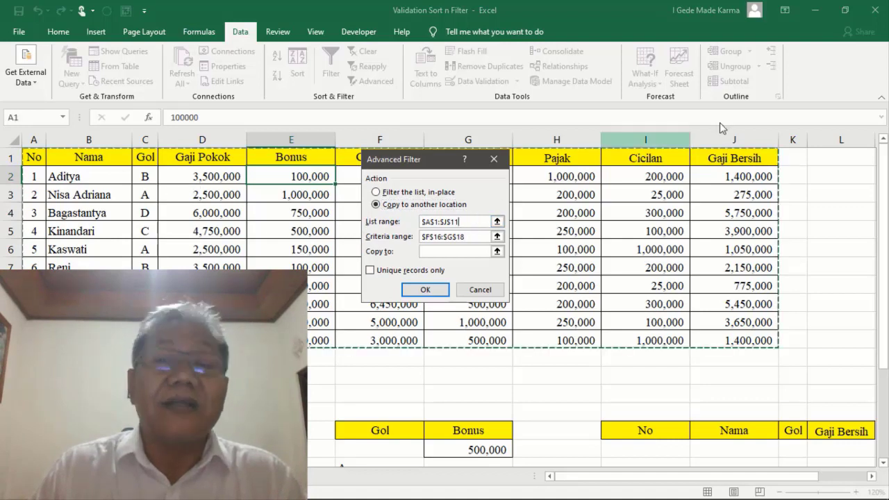
scroll(394, 435, "down", 1)
left_click(496, 236)
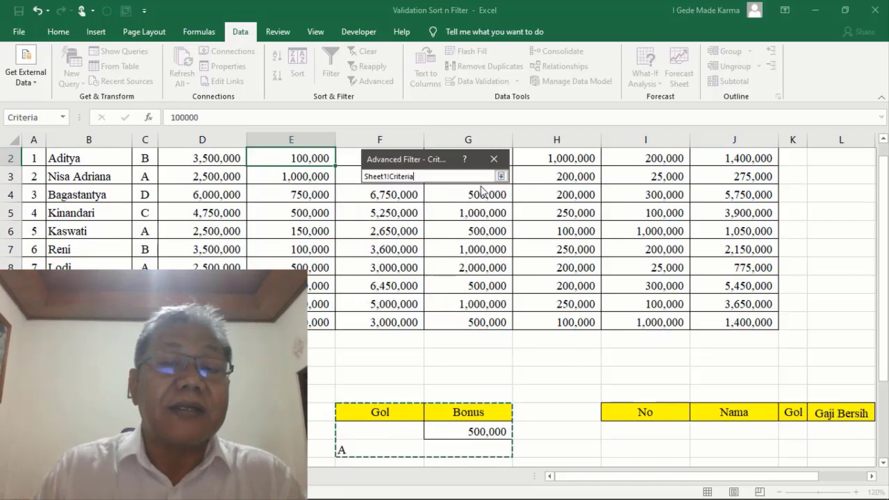
left_click(500, 177)
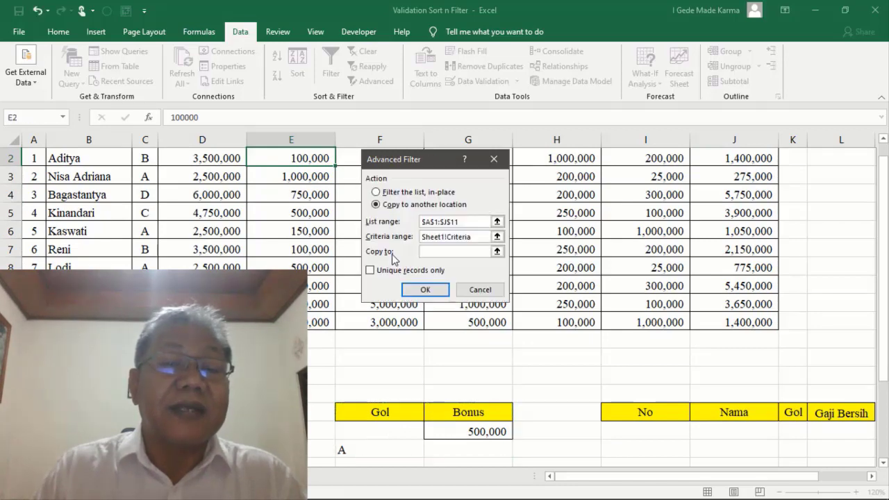
left_click(496, 251)
left_click(624, 410)
left_click_drag(624, 410, 720, 415)
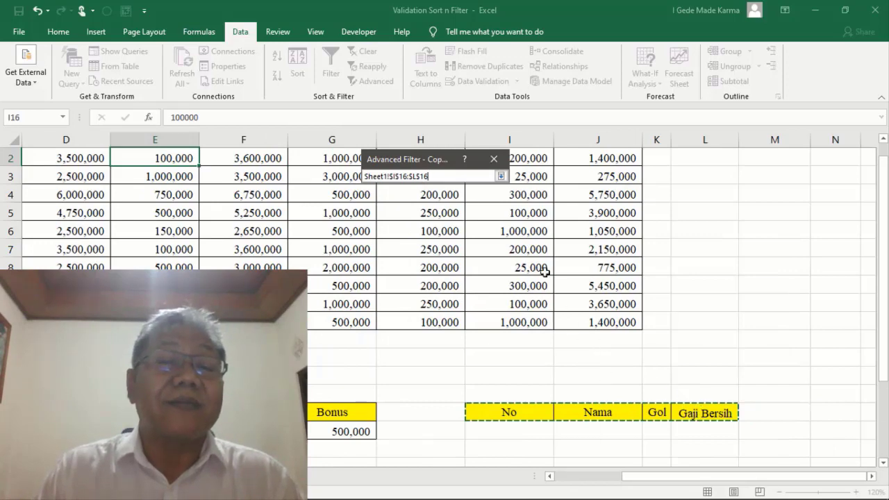
left_click(500, 177)
left_click(426, 290)
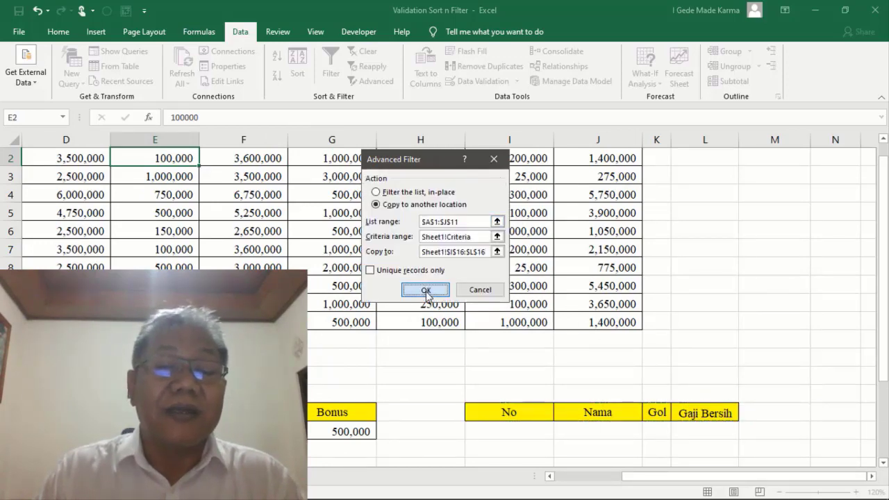
Replace the Gol criterion in F18 with B
scroll(534, 359, "down", 2)
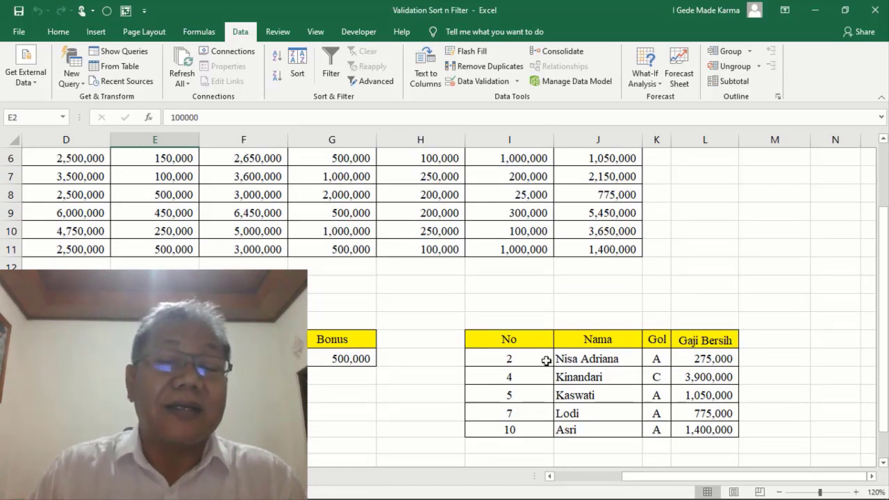
left_click_drag(883, 217, 881, 143)
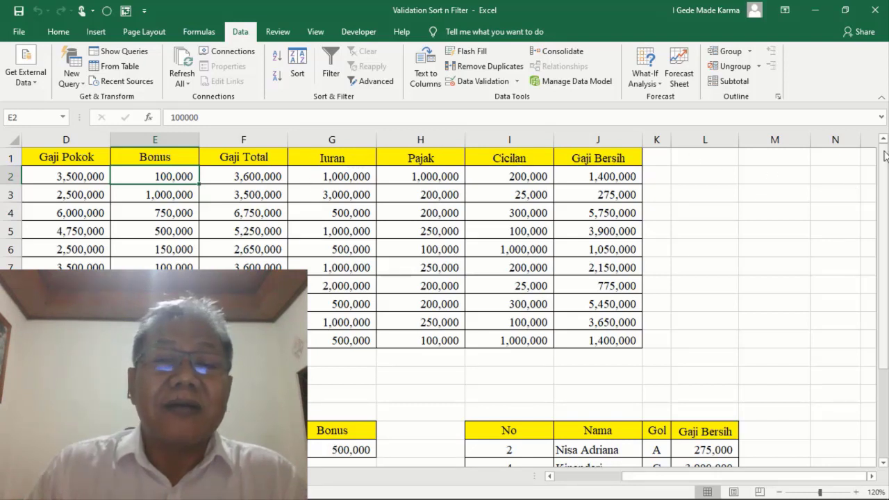
left_click_drag(886, 154, 884, 236)
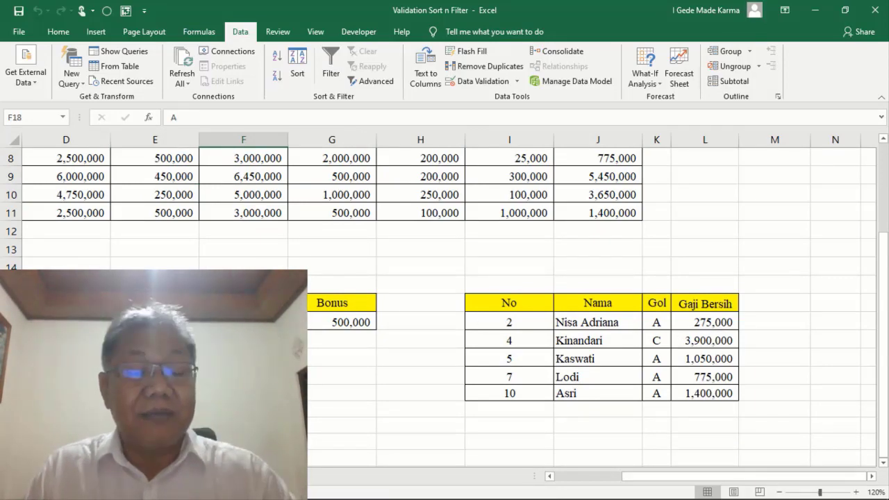
Rerun the Advanced Filter on A1:J11 with criteria F16:G18, copying to I16:L16, and select the extracted rows below the headers
left_click(264, 193)
key("alt+a+q")
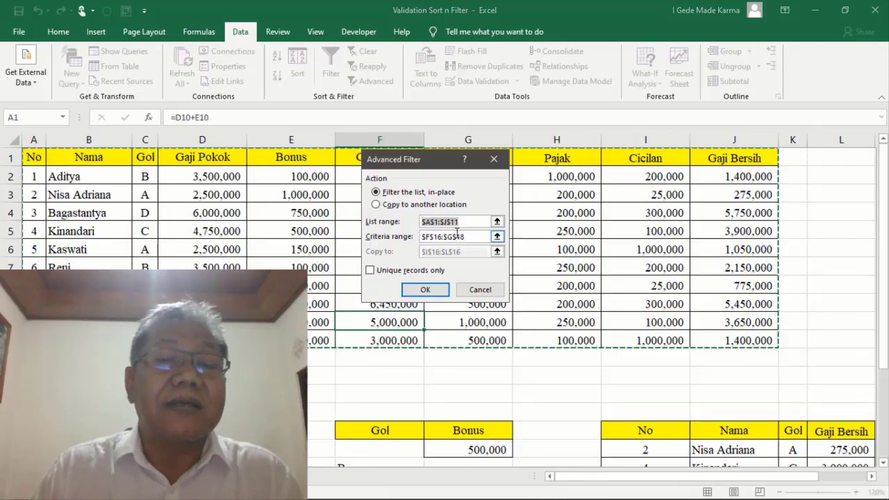
left_click(389, 206)
left_click(475, 222)
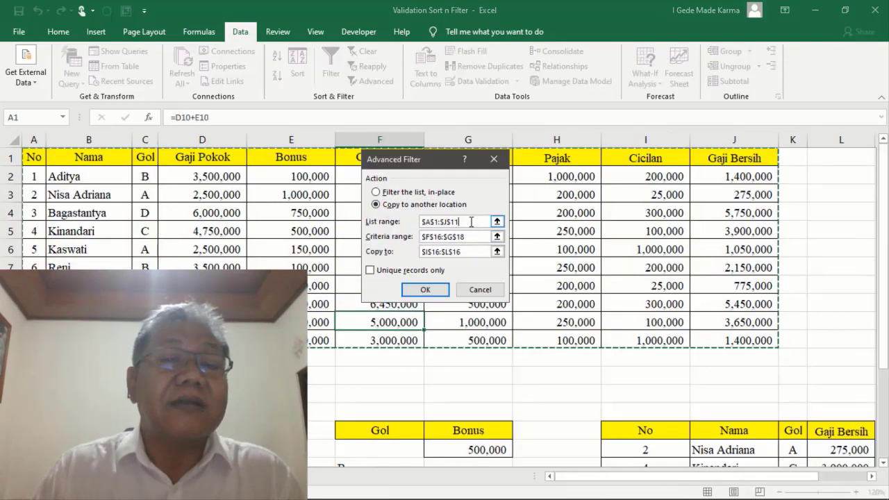
left_click(477, 236)
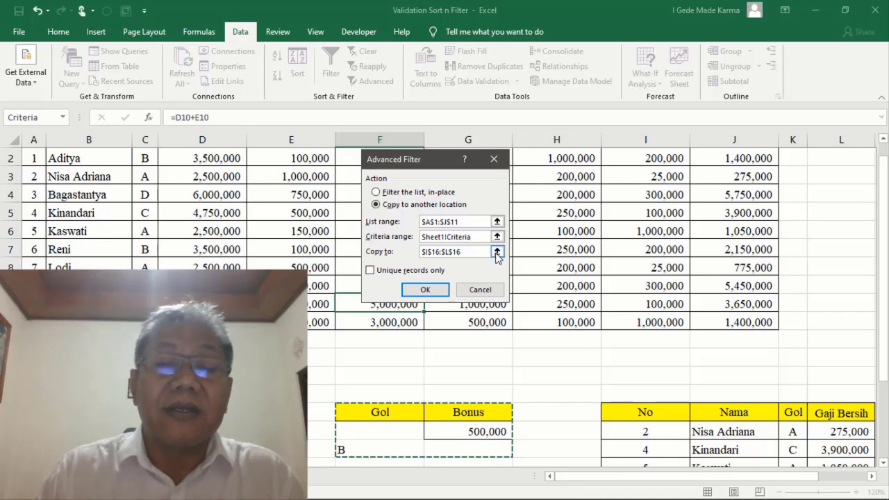
left_click(427, 289)
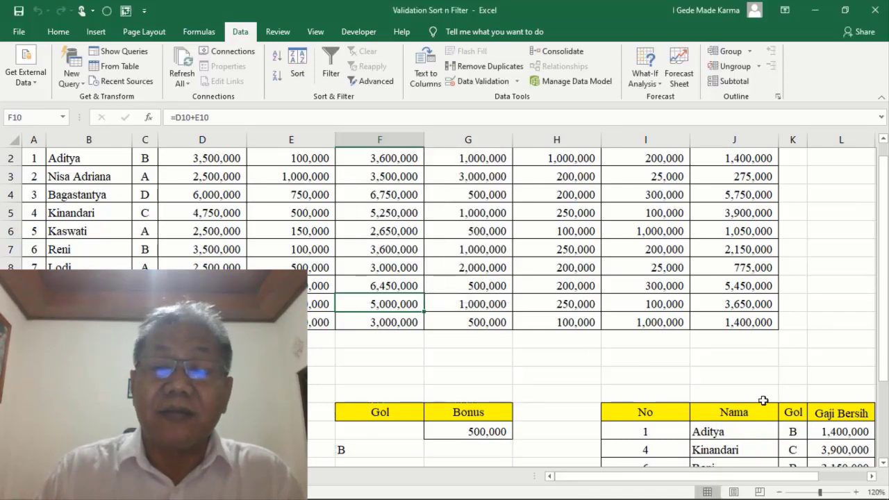
scroll(702, 479, "down", 2)
scroll(702, 479, "right", 2)
left_click_drag(510, 320, 760, 393)
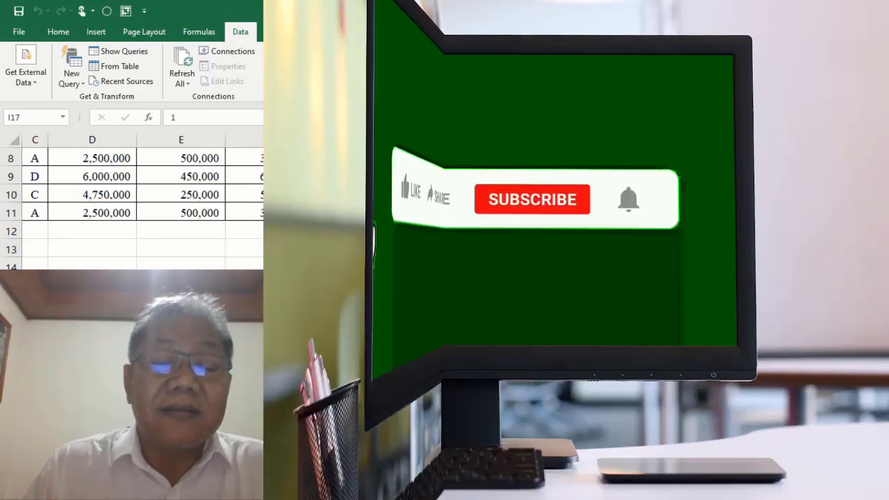